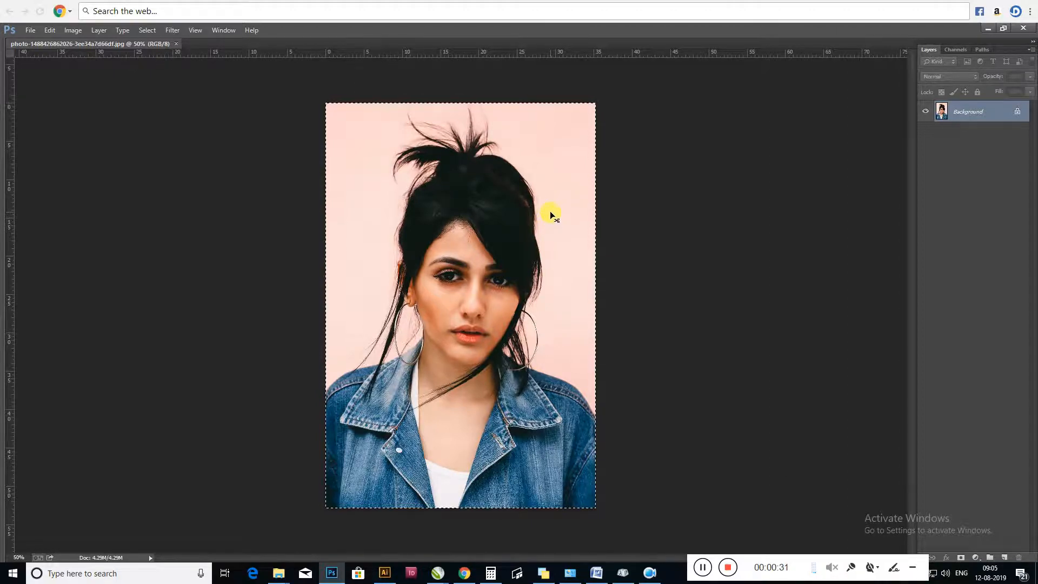
- Cut the selected portrait and create a new document 4 inches wide and 6 inches high at 300 pixels/inch
key("ctrl+x")
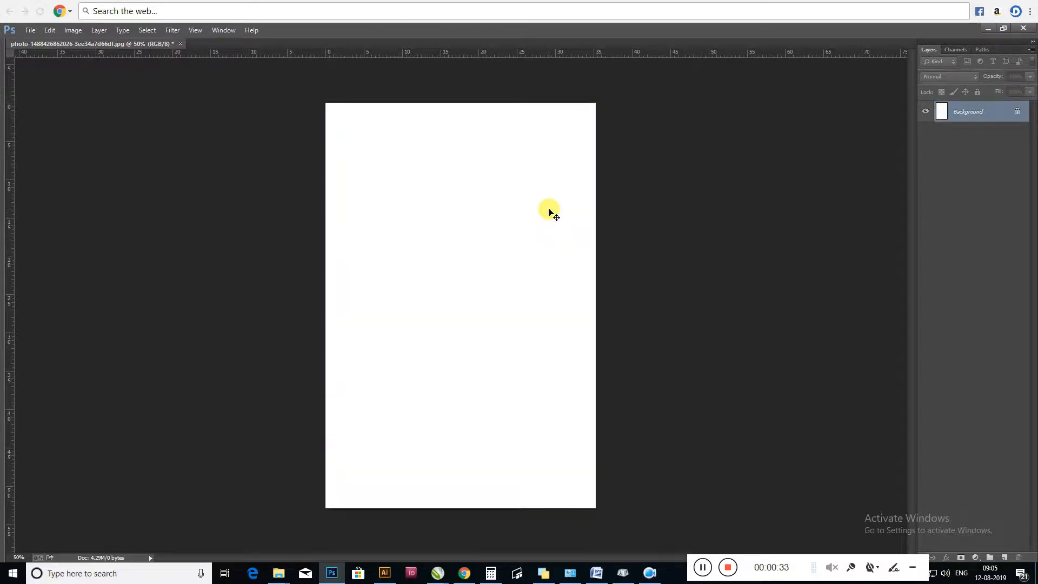
key("ctrl+n")
left_click(616, 223)
left_click(615, 242)
left_click(577, 224)
type("4")
key("Tab")
type("6")
type("300")
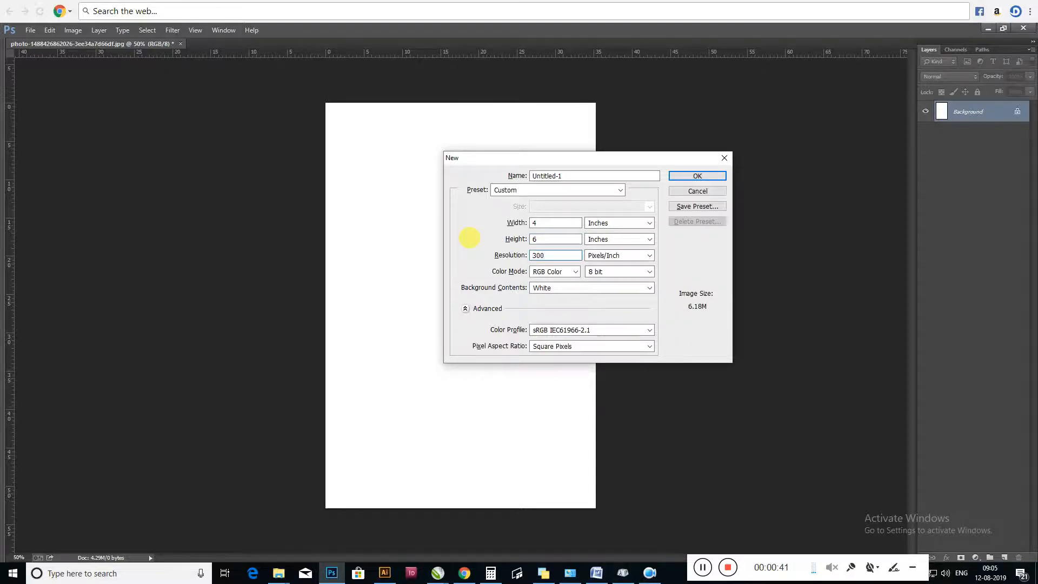
key("Return")
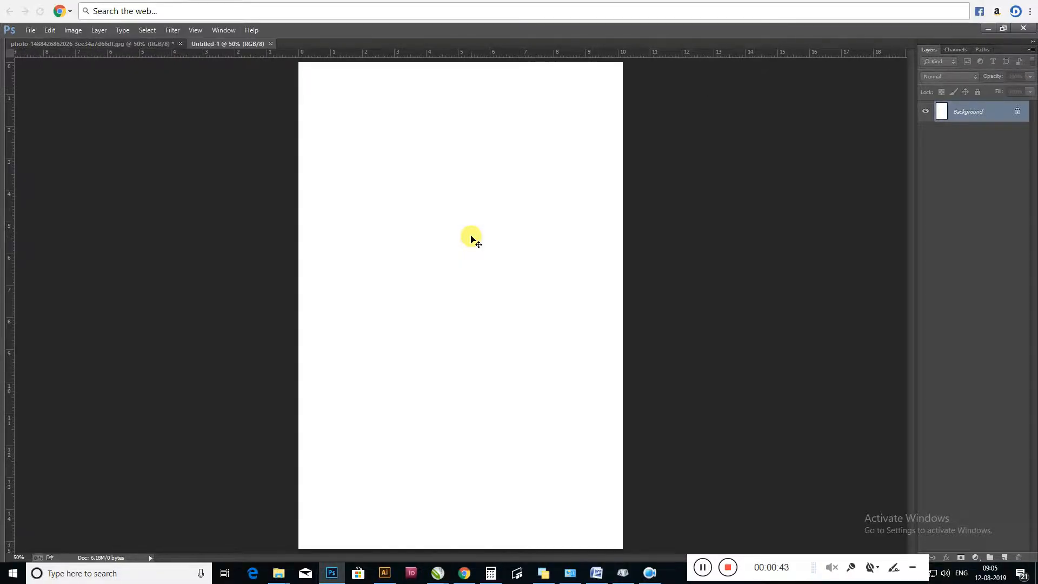
- Paste the portrait into the new document and scale it to fill the canvas
key("ctrl+v")
key("ctrl+minus")
key("ctrl+t")
left_click_drag(551, 171, 570, 151)
key("Return")
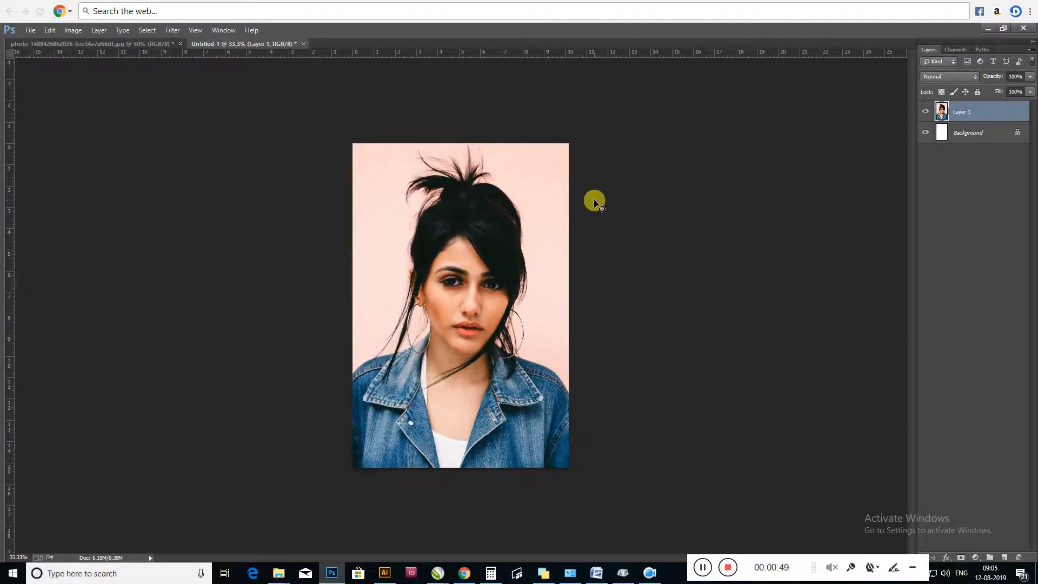
- Start a Pen tool path at the photo's left edge, following the denim shoulder up to the loose hair strands
key("ctrl+plus")
key("ctrl+plus")
key("Tab")
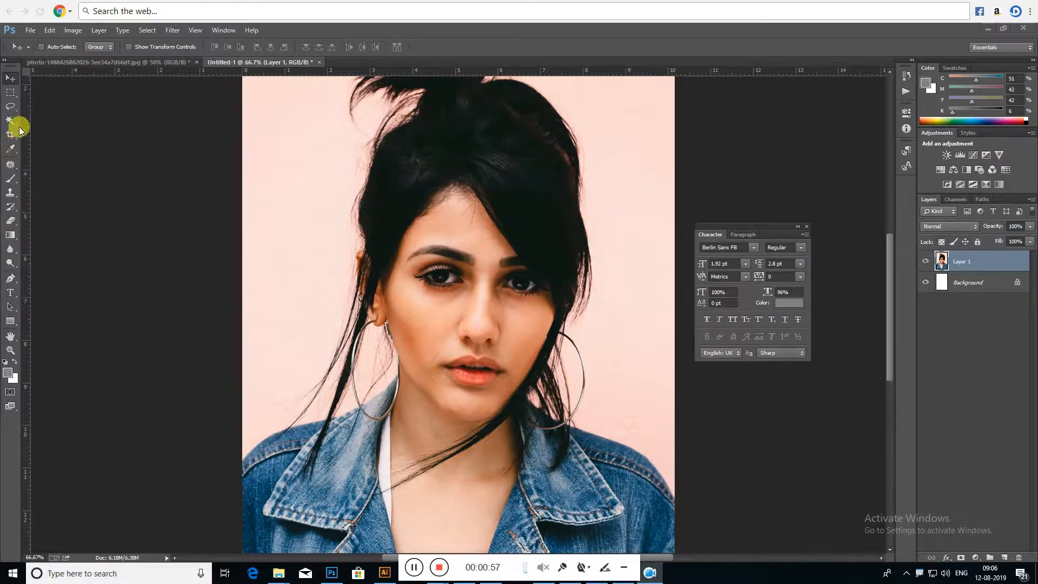
left_click(13, 279)
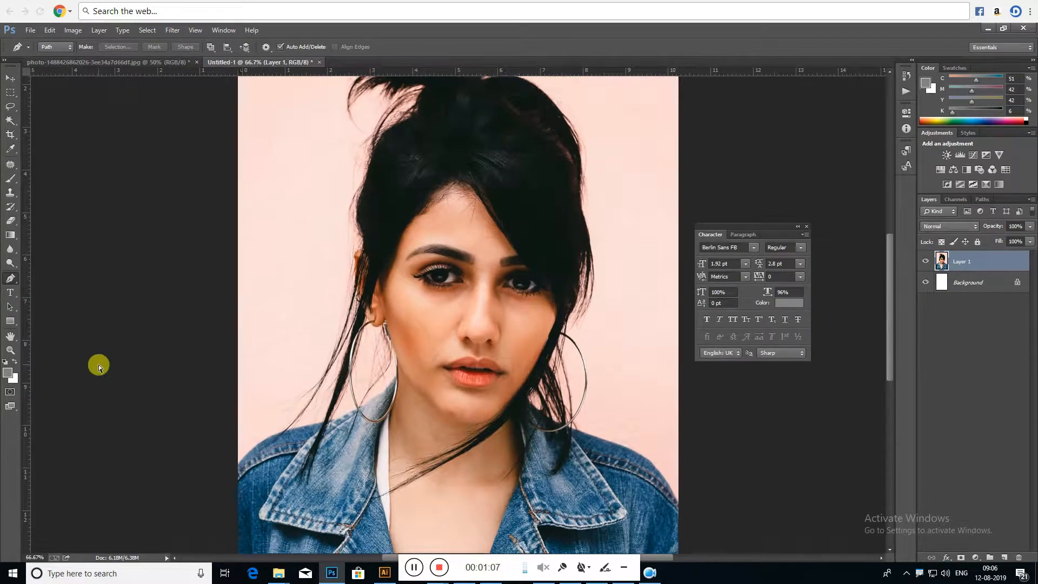
key("ctrl+plus")
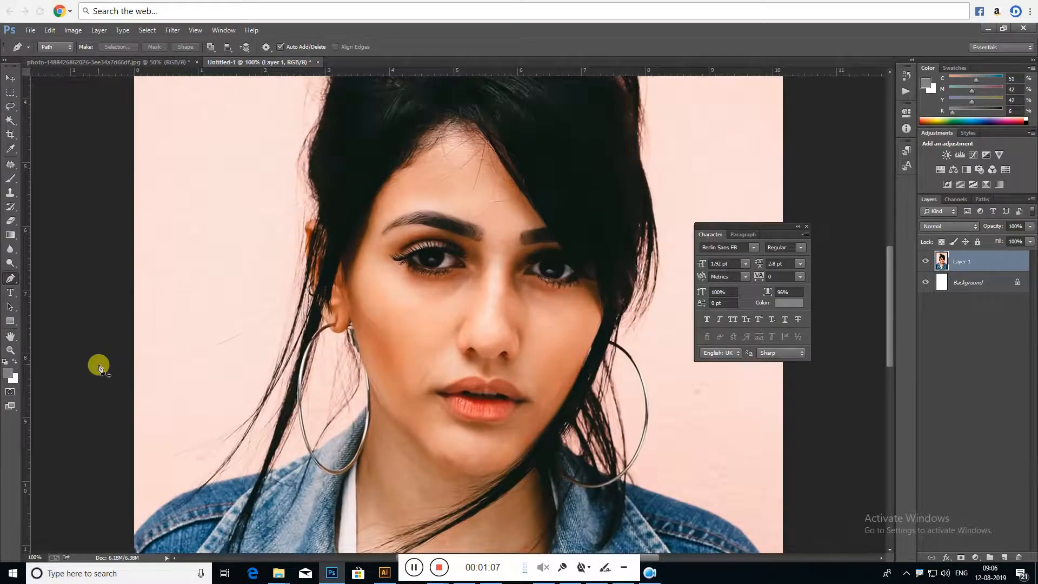
left_click_drag(286, 429, 381, 318)
key("ctrl+plus")
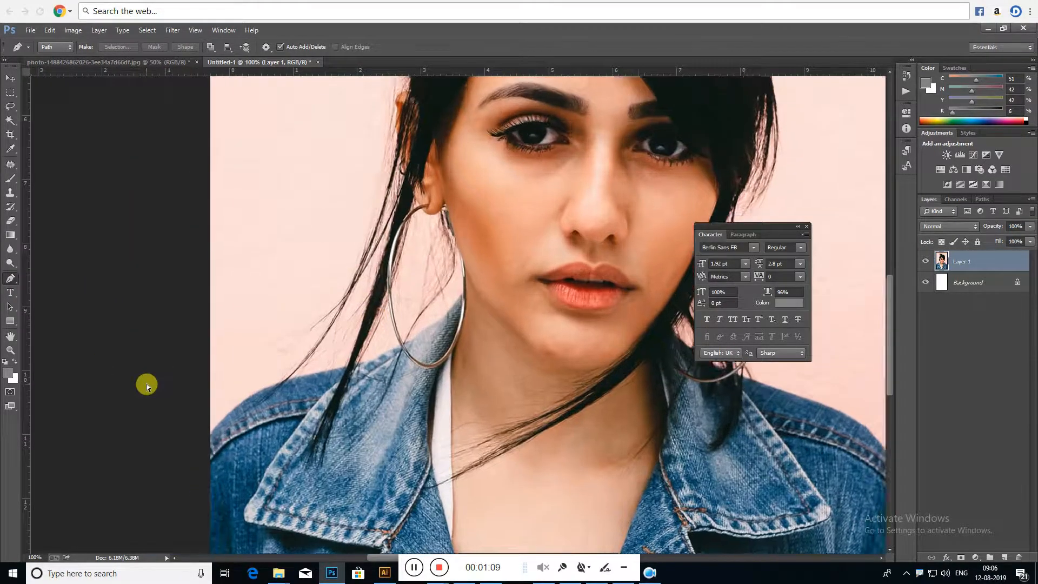
left_click_drag(155, 406, 324, 317)
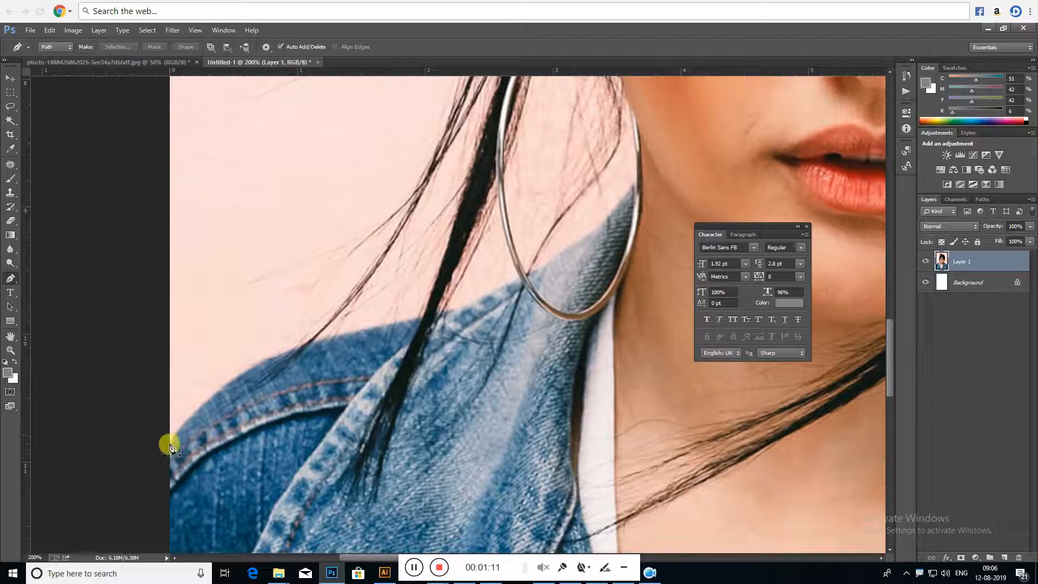
left_click_drag(280, 353, 336, 331)
left_click(280, 353)
left_click(304, 327)
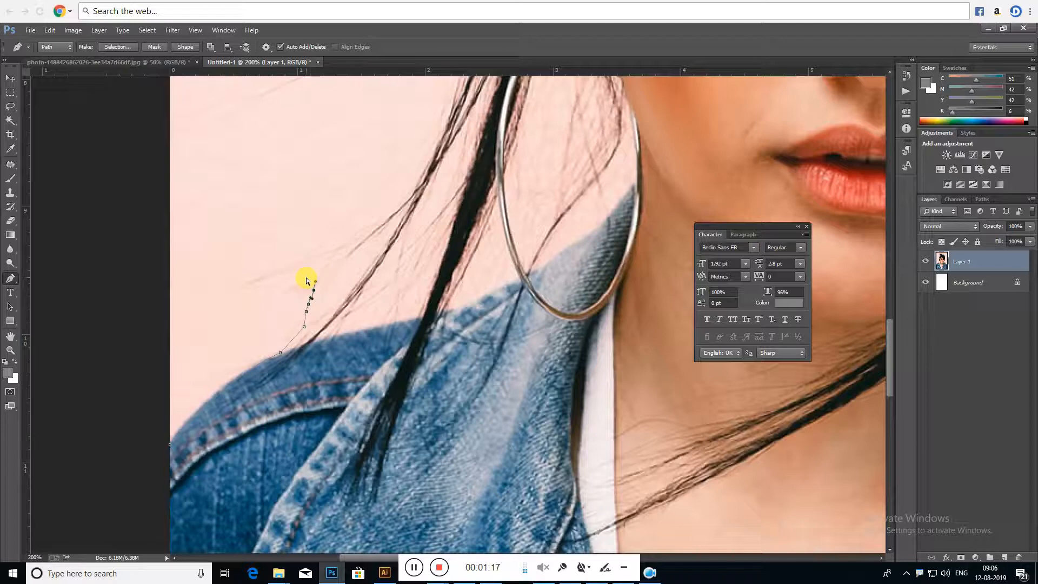
- Continue the path upward outside the loose strands on the photo's left side to beside the ear
key("ctrl+minus")
key("ctrl+minus")
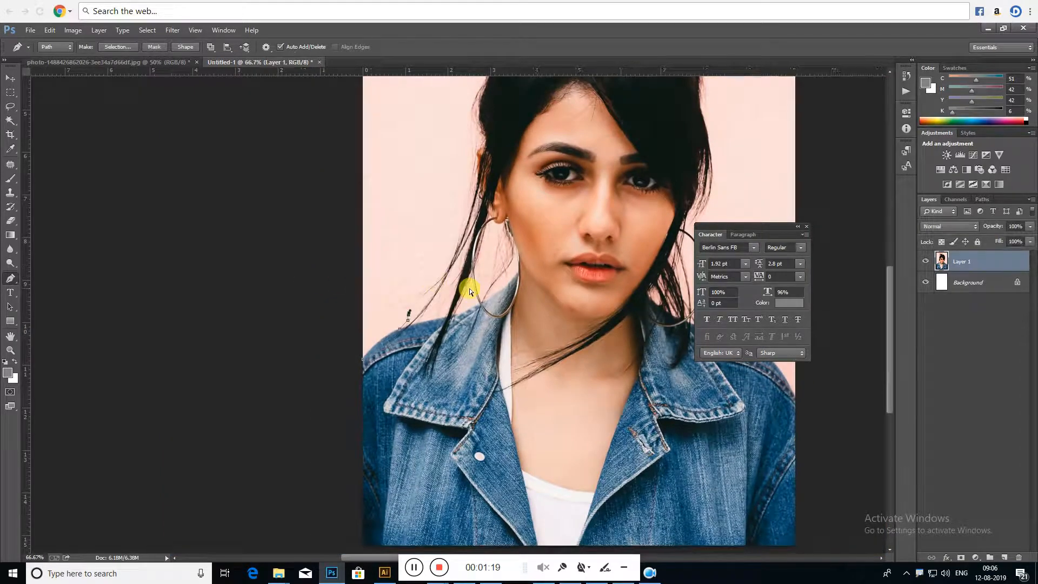
left_click(412, 299)
left_click_drag(439, 265, 442, 257)
left_click(444, 250)
left_click(448, 240)
left_click(451, 227)
left_click_drag(457, 208, 458, 204)
left_click(460, 196)
left_click_drag(514, 148, 421, 354)
- Extend the path up the left side of the head to the notch beneath the hair bun
left_click(401, 353)
left_click(402, 334)
left_click(402, 325)
left_click(404, 314)
left_click(408, 286)
left_click(413, 272)
left_click(416, 261)
mouse_move(420, 250)
left_mouse_down()
mouse_move(440, 216)
mouse_move(403, 235)
left_mouse_up()
left_click(429, 232)
left_click(433, 229)
left_click(438, 221)
left_click(440, 216)
- Route the path back out of the notch and around the loose strands left of the bun
left_click(433, 215)
left_click(430, 217)
left_click(427, 225)
left_click(414, 240)
left_click(401, 231)
left_click(402, 212)
left_click(402, 204)
left_click(404, 193)
left_click(410, 177)
left_click(418, 163)
left_click(426, 157)
left_click(425, 142)
left_click(419, 132)
- Carry the path over the flyaway hair above the bun, just beyond the photo's upper edge
left_click(418, 108)
left_click(423, 102)
left_click(429, 98)
left_click(439, 91)
left_click(450, 88)
left_click(480, 90)
left_click_drag(549, 94, 555, 95)
left_click(559, 95)
- Bring the path down the right side of the bun, leaving a margin around the hair
left_click(573, 102)
left_click(580, 117)
left_click(586, 133)
left_click(589, 142)
left_click(589, 155)
left_click_drag(598, 172, 603, 182)
left_click(609, 190)
left_click(624, 214)
left_click(638, 226)
- Continue the path down outside the hair on the right side of the face
left_click_drag(663, 266, 657, 312)
left_click_drag(655, 319, 654, 327)
left_click_drag(657, 333, 665, 358)
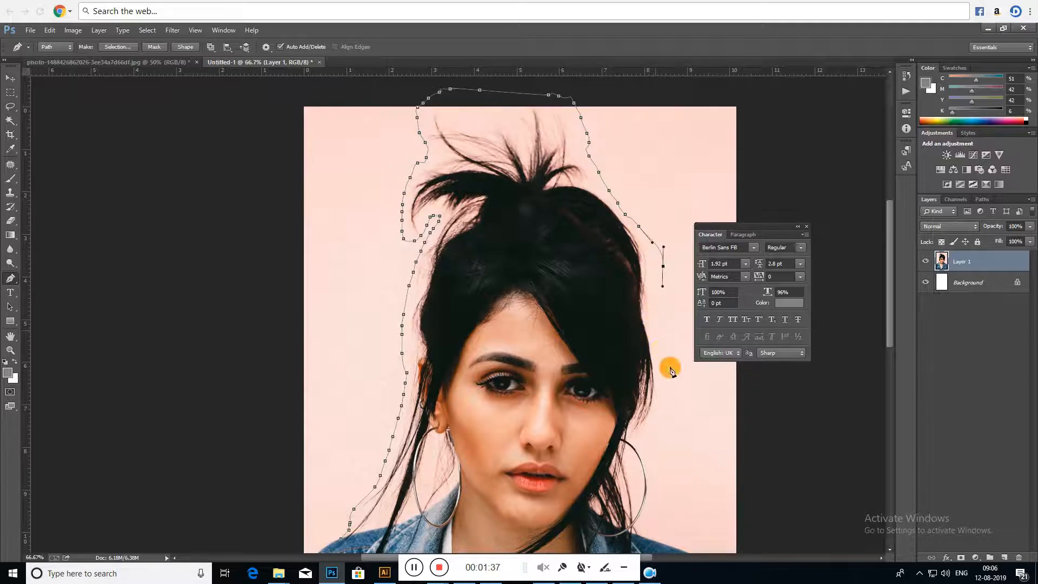
left_click(670, 371)
left_click_drag(663, 418, 658, 431)
- Lead the path below the hair ends inward to the upper end of the right hoop earring
key("ctrl+plus")
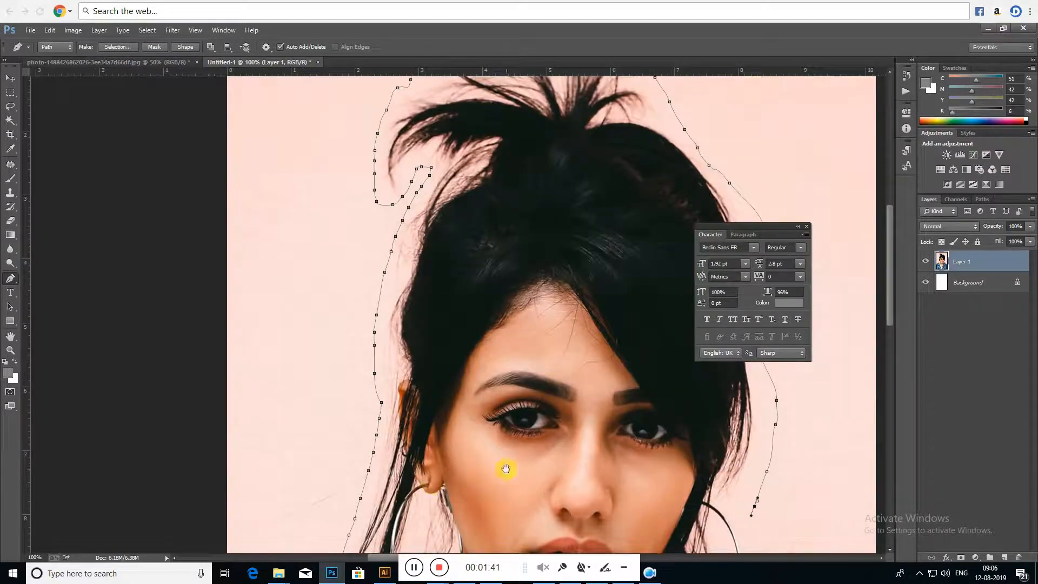
left_click_drag(470, 476, 273, 301)
key("ctrl+plus")
left_click_drag(500, 385, 490, 293)
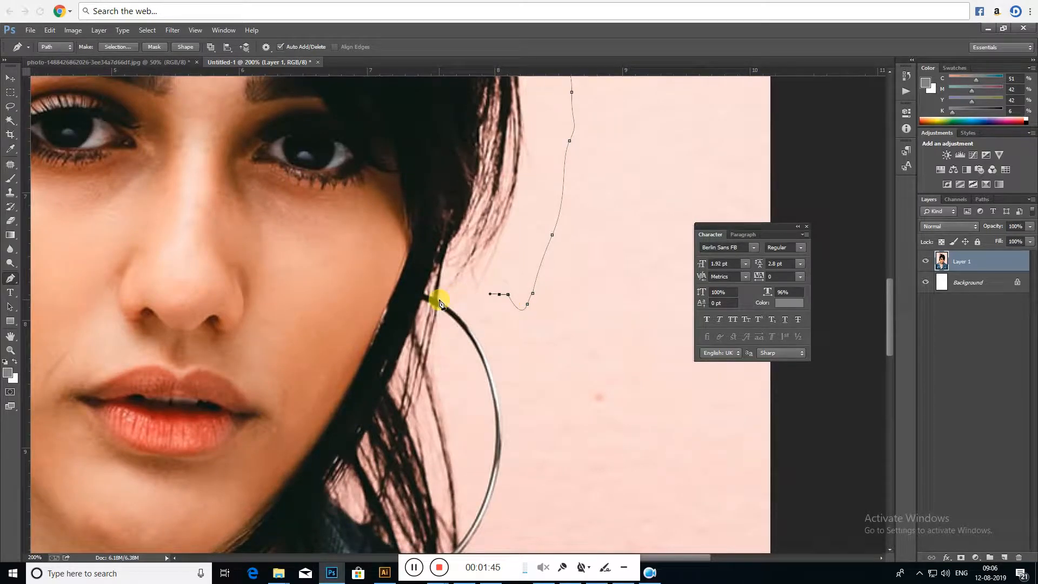
left_click(439, 300)
- Curve the path along the outer edge of the right hoop earring, removing the outgoing handles at its anchor points
scroll(543, 332, "down", 3)
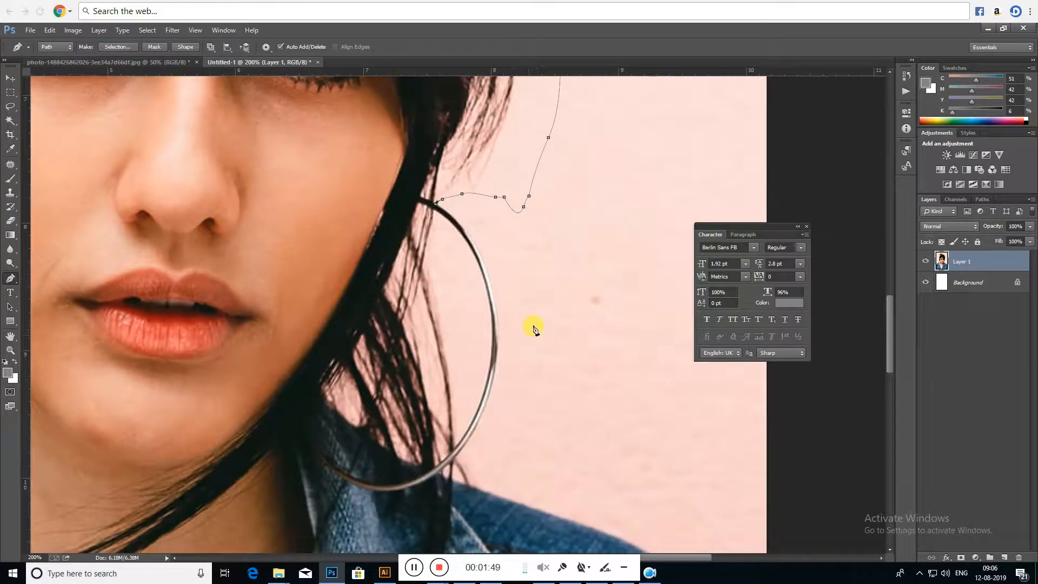
left_click_drag(498, 328, 503, 418)
left_click(499, 327, "alt")
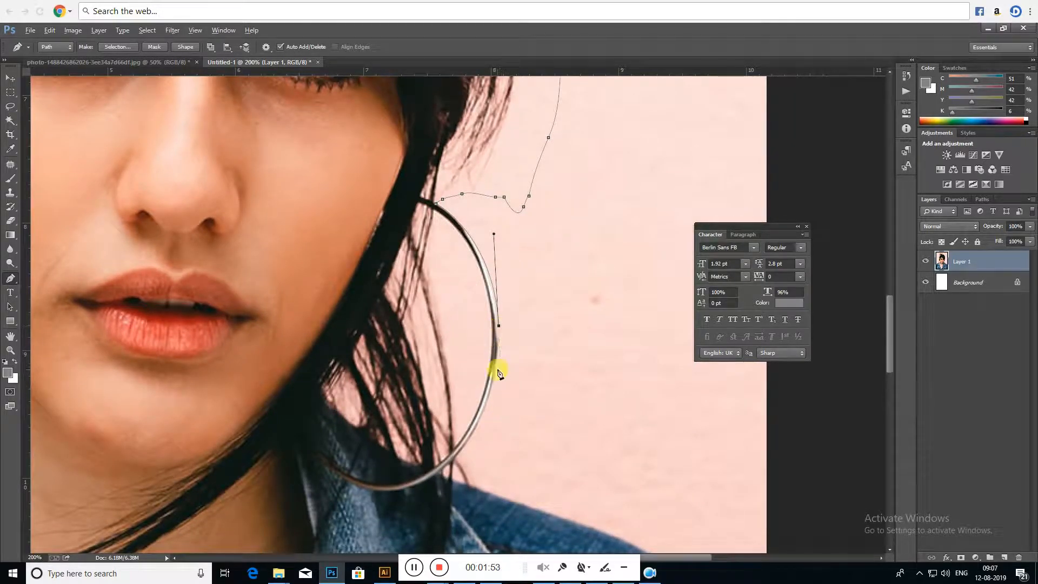
left_click_drag(459, 458, 415, 500)
left_click(458, 457, "alt")
- Trace the path from the earring along the right denim shoulder and out past the photo's right edge
left_click(478, 467)
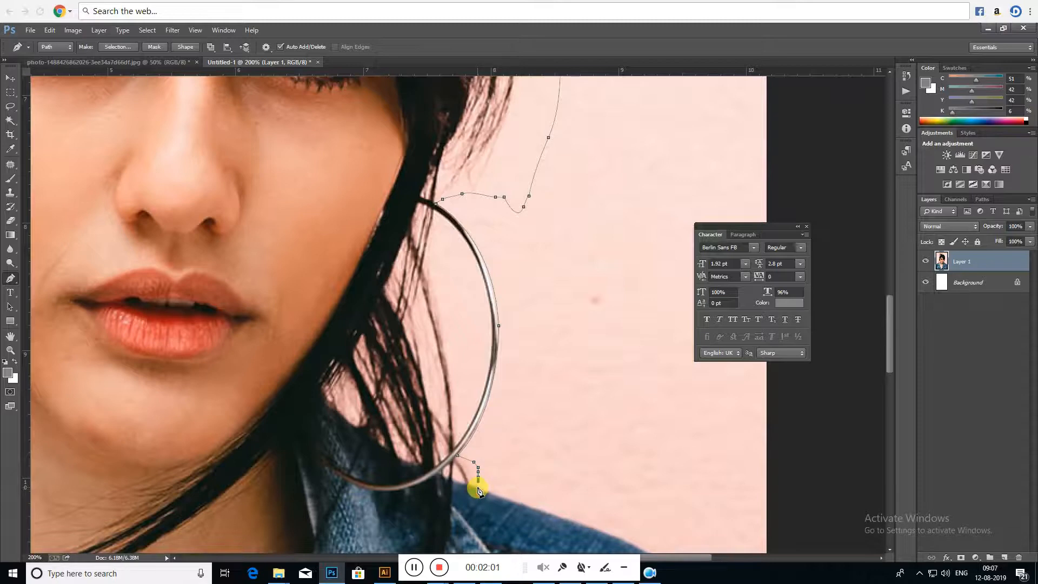
left_click_drag(532, 493, 440, 301)
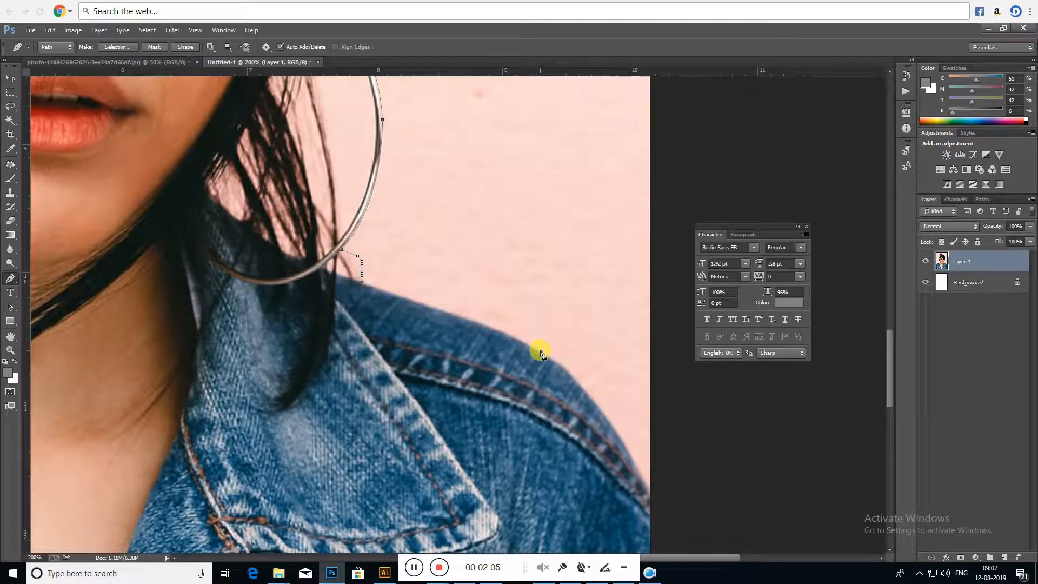
mouse_move(542, 357)
left_mouse_down()
mouse_move(575, 366)
mouse_move(577, 379)
left_mouse_up()
left_click_drag(622, 408, 548, 294)
left_click_drag(580, 398, 616, 493)
left_click(685, 484)
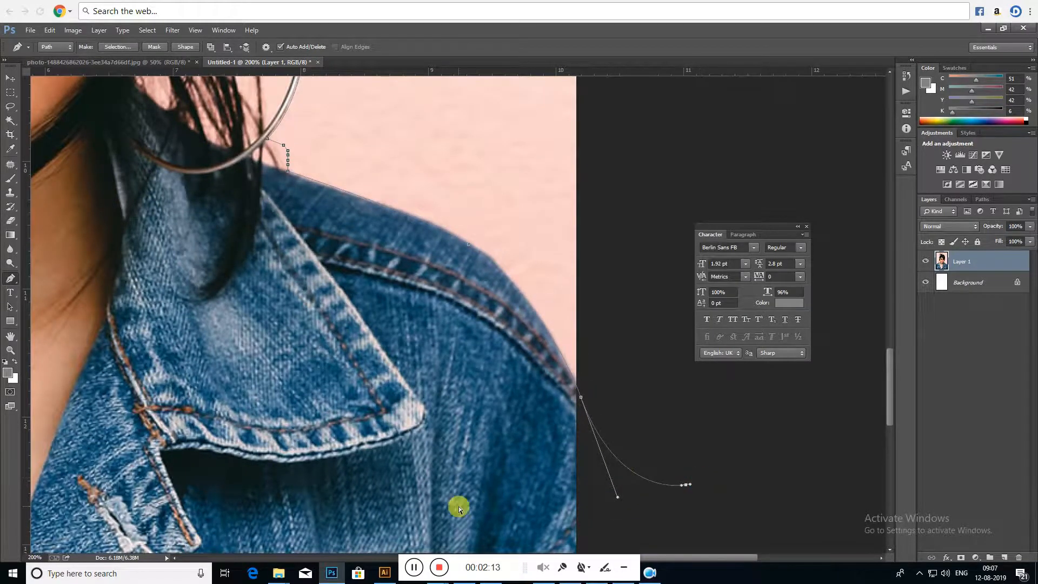
- Close the path with a wide loop outside the canvas, passing above the photo back to the left shoulder
key("ctrl+minus")
key("ctrl+minus")
key("ctrl+minus")
key("ctrl+minus")
mouse_move(616, 423)
left_mouse_down()
mouse_move(633, 365)
mouse_move(632, 277)
mouse_move(626, 199)
mouse_move(608, 160)
mouse_move(558, 132)
mouse_move(363, 108)
mouse_move(283, 116)
mouse_move(221, 158)
mouse_move(201, 256)
mouse_move(209, 325)
mouse_move(264, 386)
mouse_move(304, 410)
mouse_move(336, 394)
left_mouse_up()
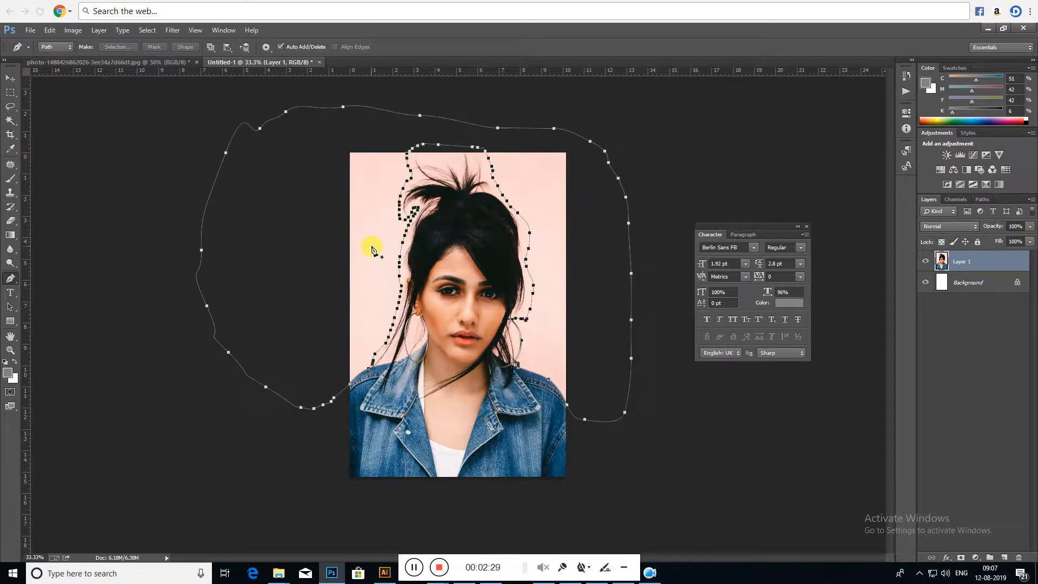
- Convert the closed path to a new selection with a feather radius of 2 pixels
right_click(380, 239)
left_click(465, 286)
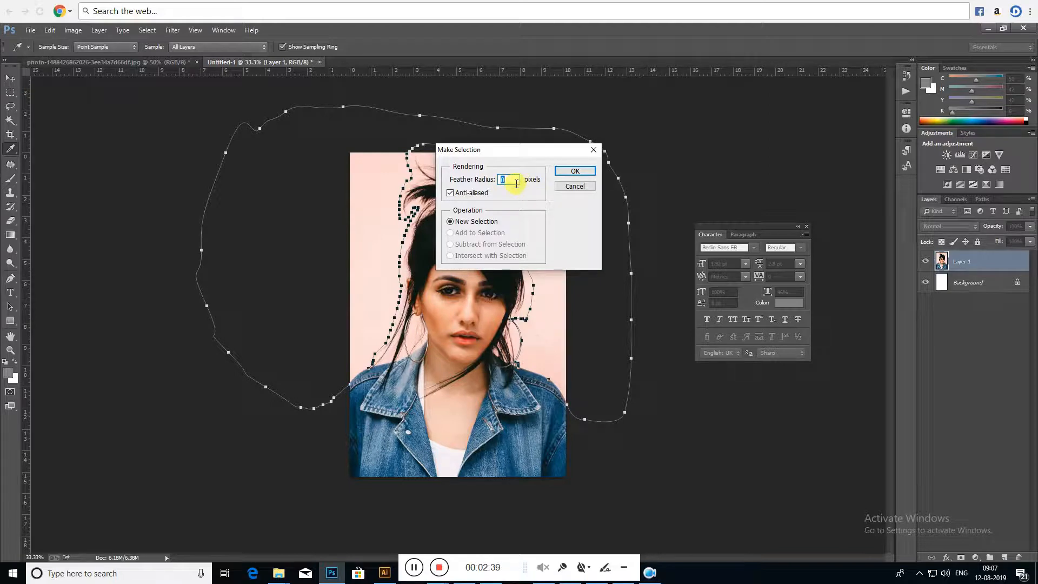
double_click(513, 179)
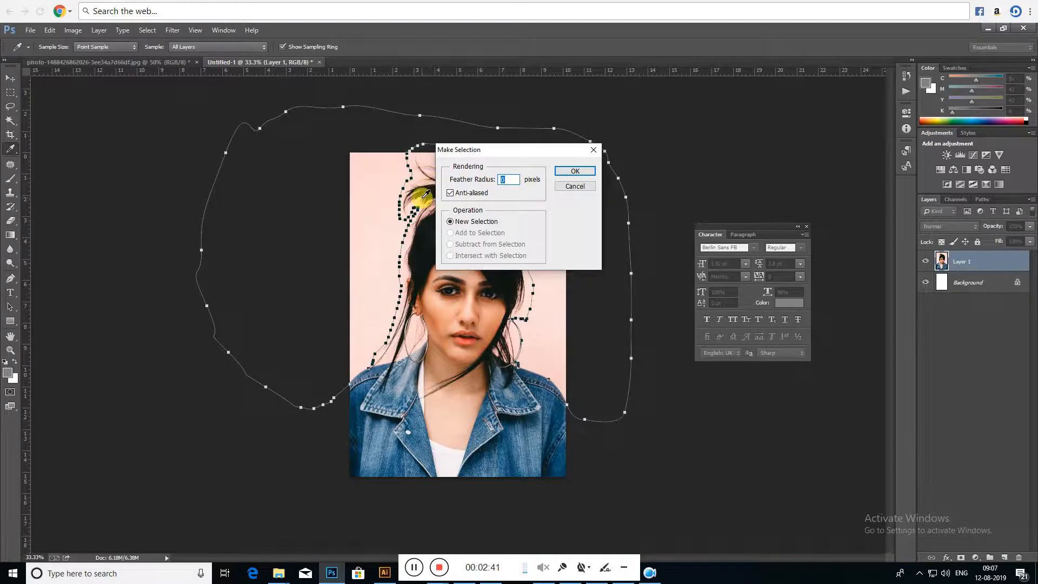
type("2")
left_click(575, 171)
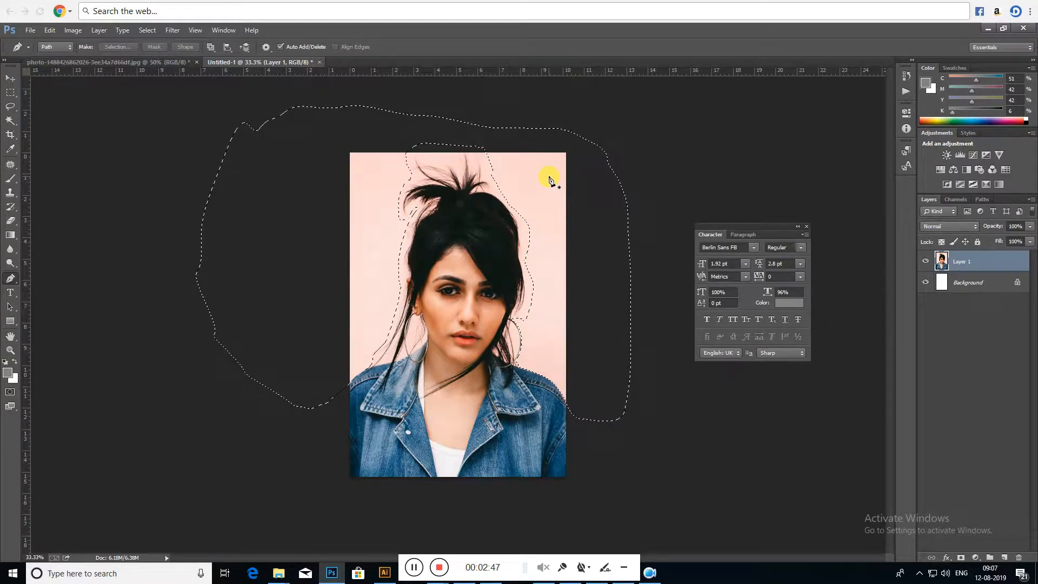
- Delete the selected pink background from the portrait layer and clear the selection
key("v")
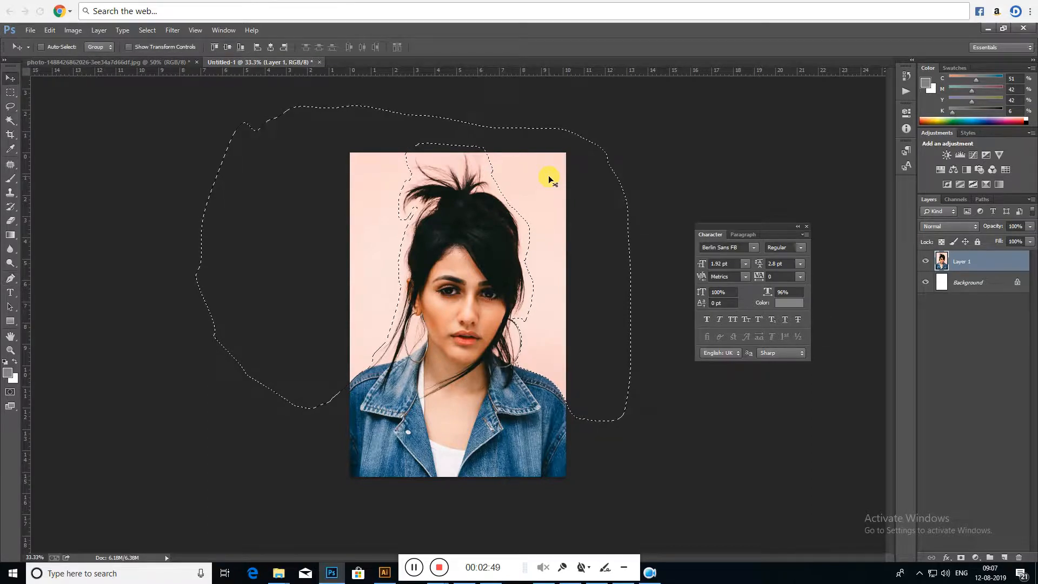
key("Delete")
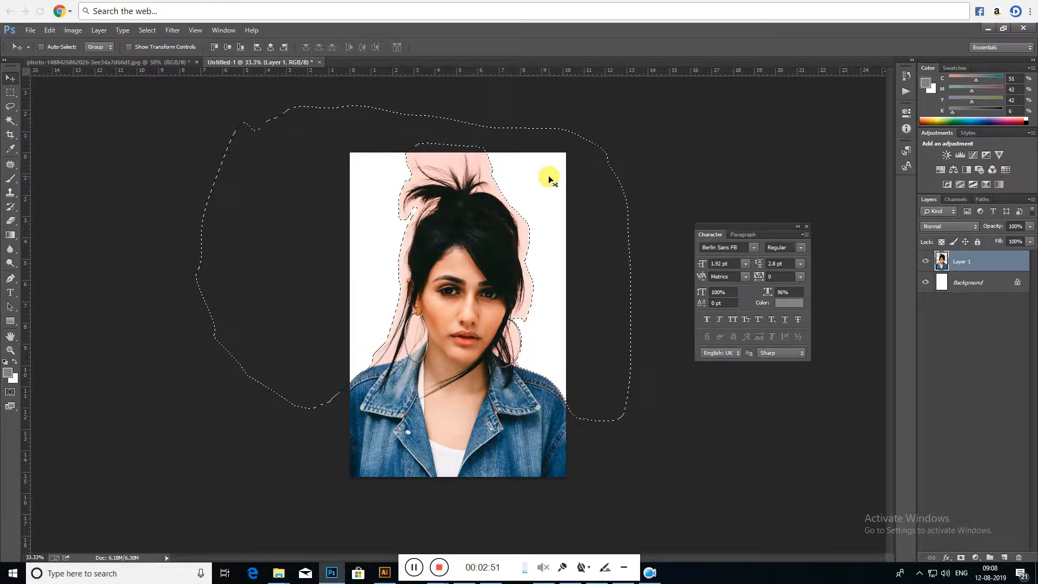
key("ctrl+d")
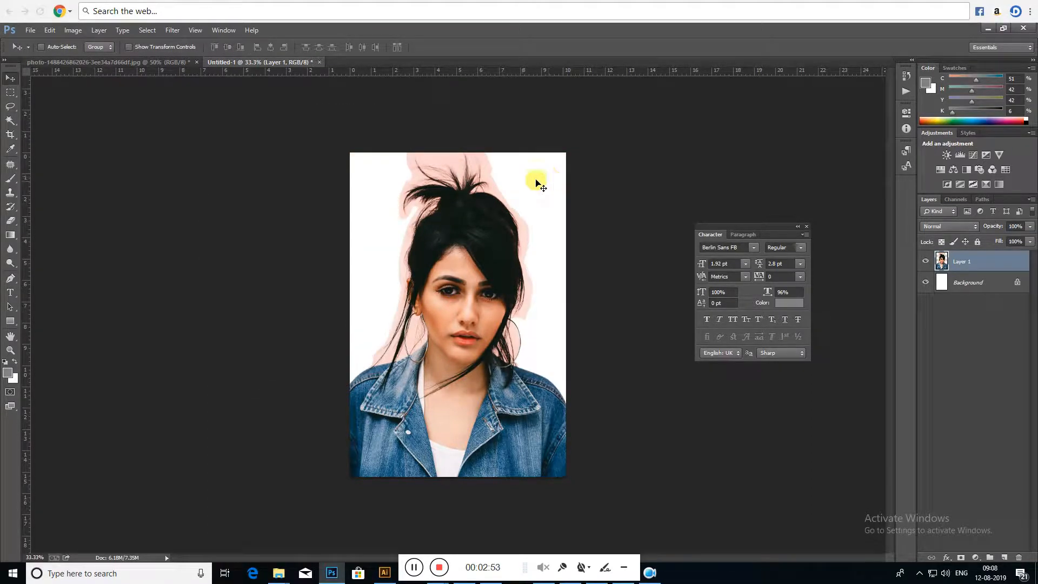
- Duplicate the cut-out portrait layer and hide the copy
mouse_move(457, 270)
left_mouse_down()
mouse_move(556, 302)
mouse_move(457, 270)
left_mouse_up()
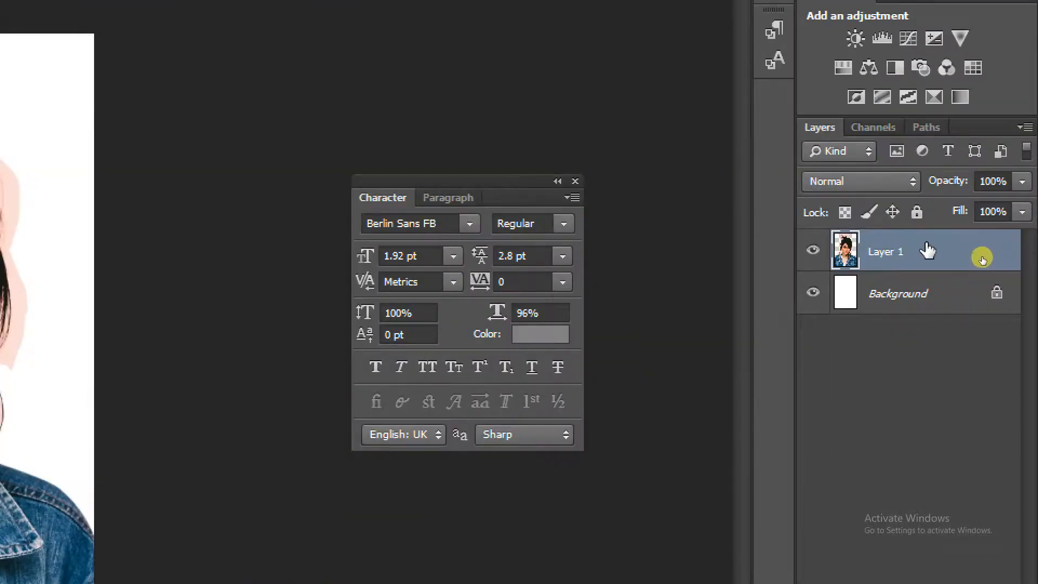
key("ctrl+j")
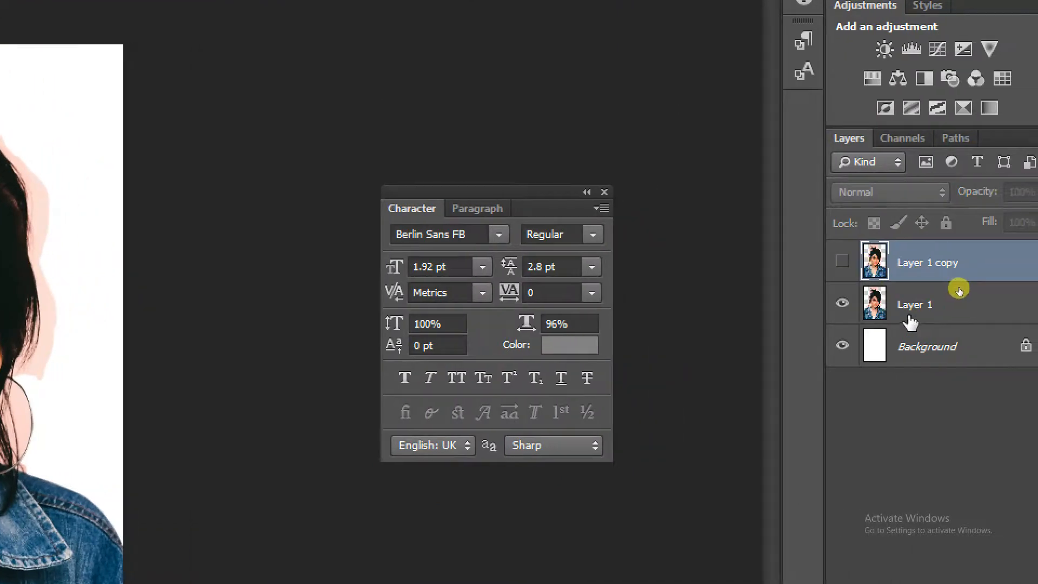
- Set the original portrait layer's blend mode to Multiply and turn it black and white
left_click(915, 312)
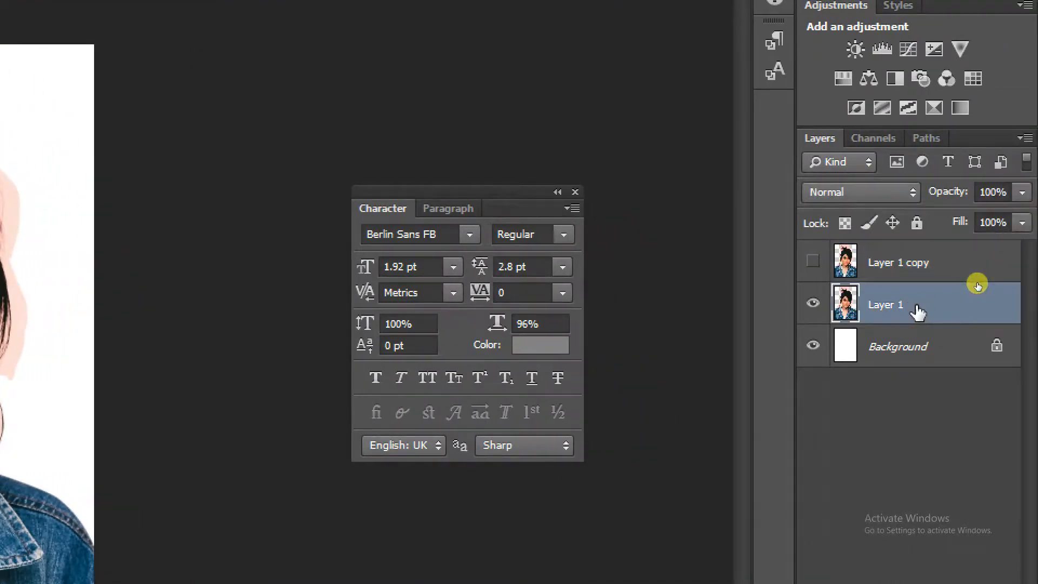
left_click(889, 192)
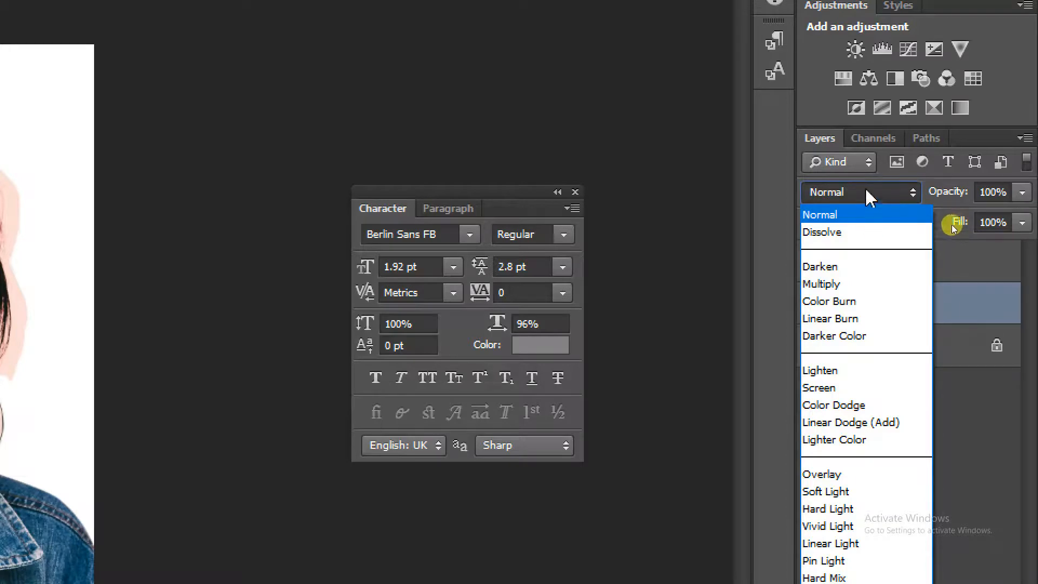
left_click(832, 285)
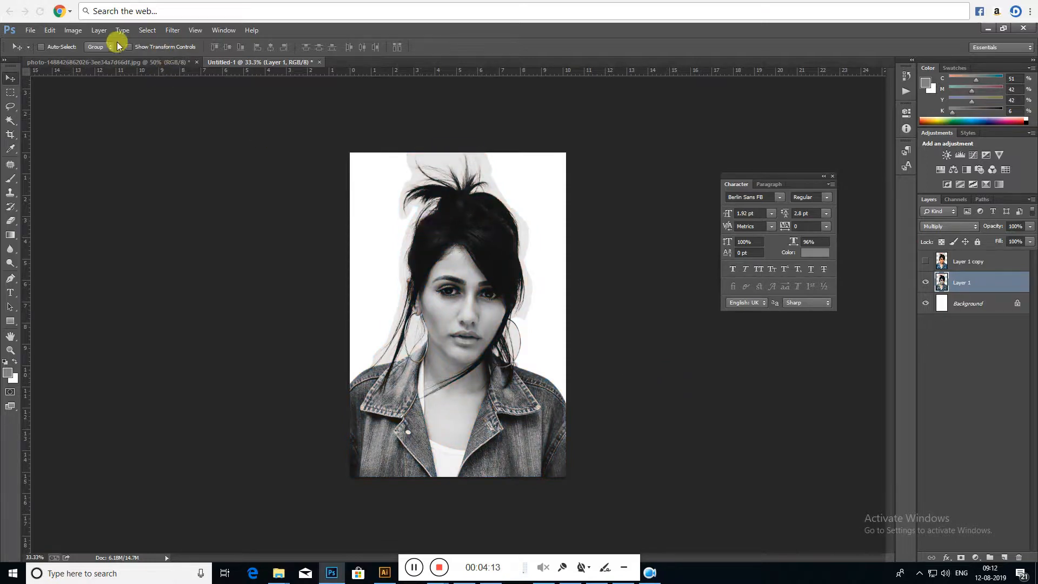
left_click(74, 30)
mouse_move(85, 43)
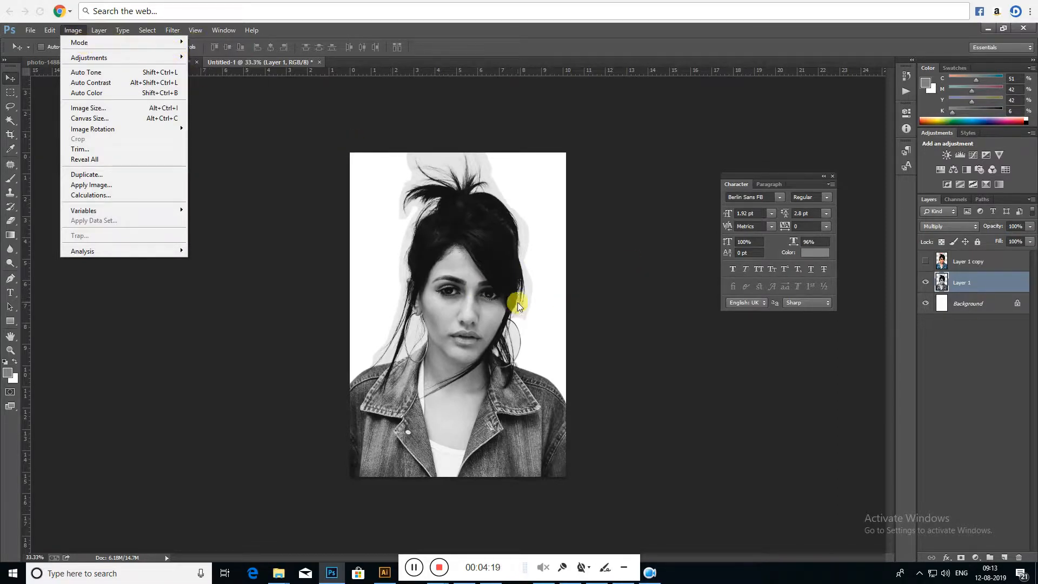
left_click(645, 335)
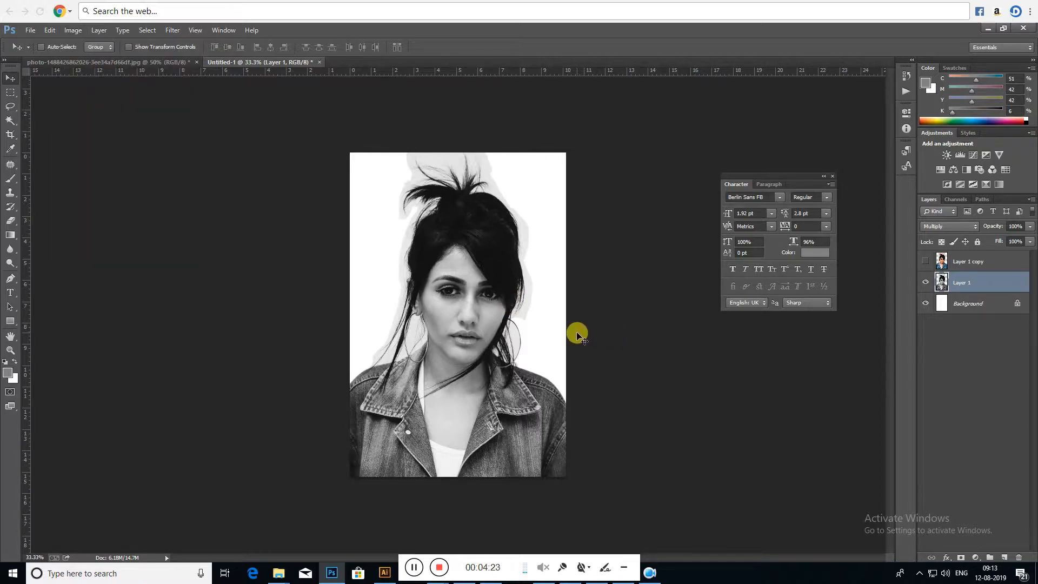
right_click(485, 267)
left_click(501, 265)
key("ctrl+plus")
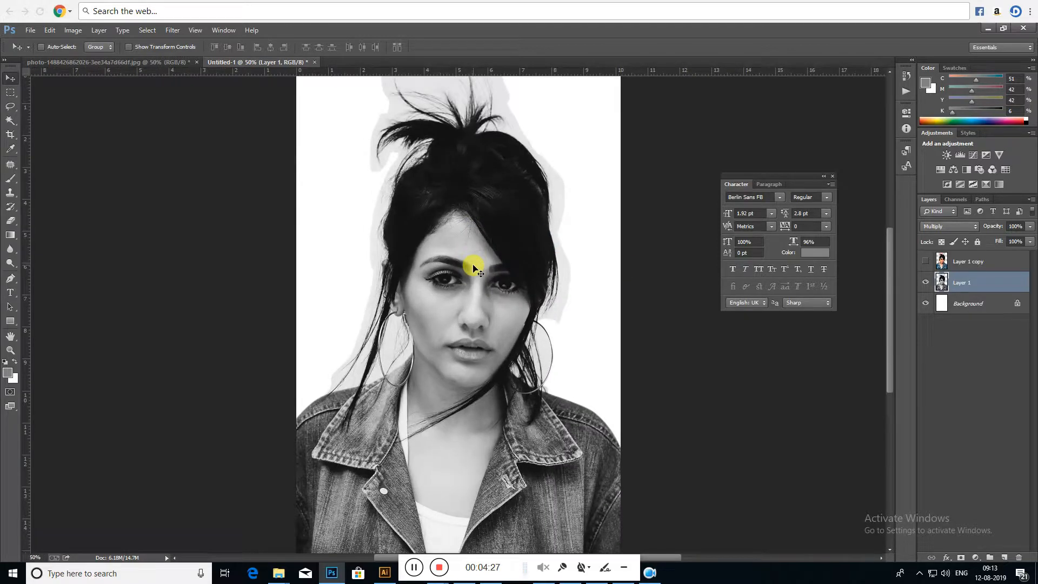
key("ctrl+minus")
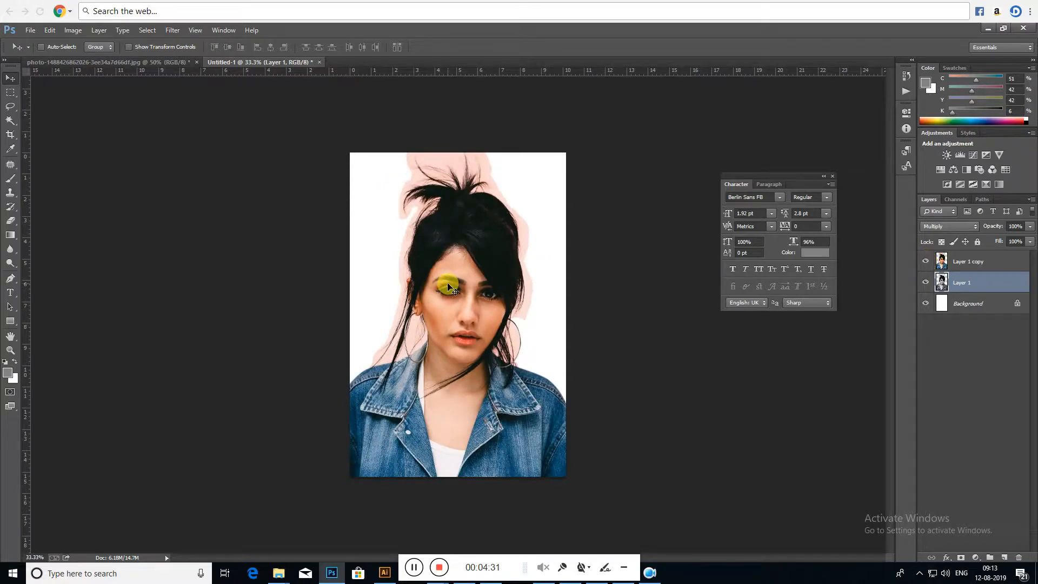
- Make Layer 1 copy the active layer for editing the coloured portrait
key("ctrl+plus")
left_click(971, 261)
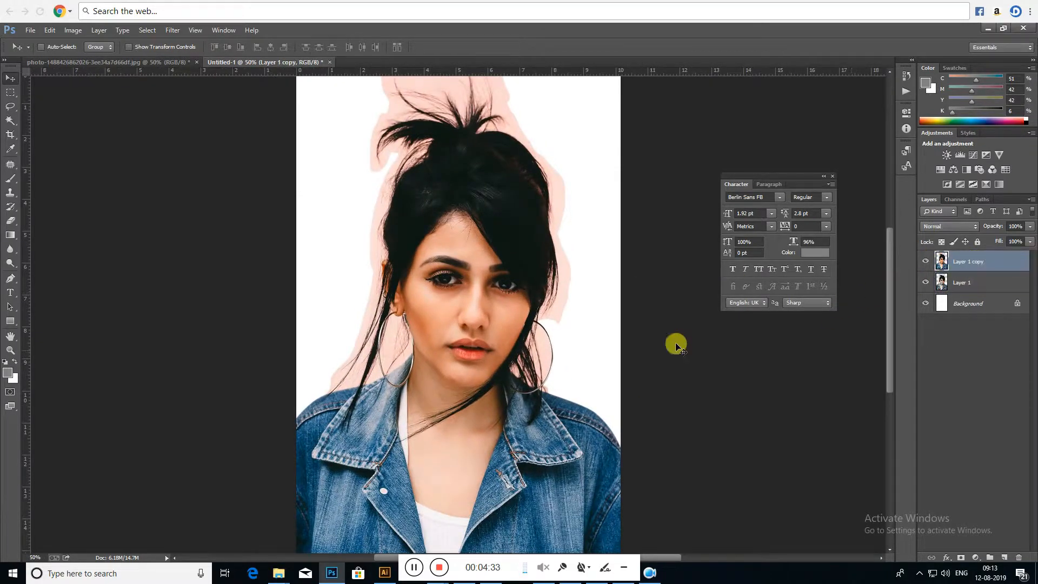
key("l")
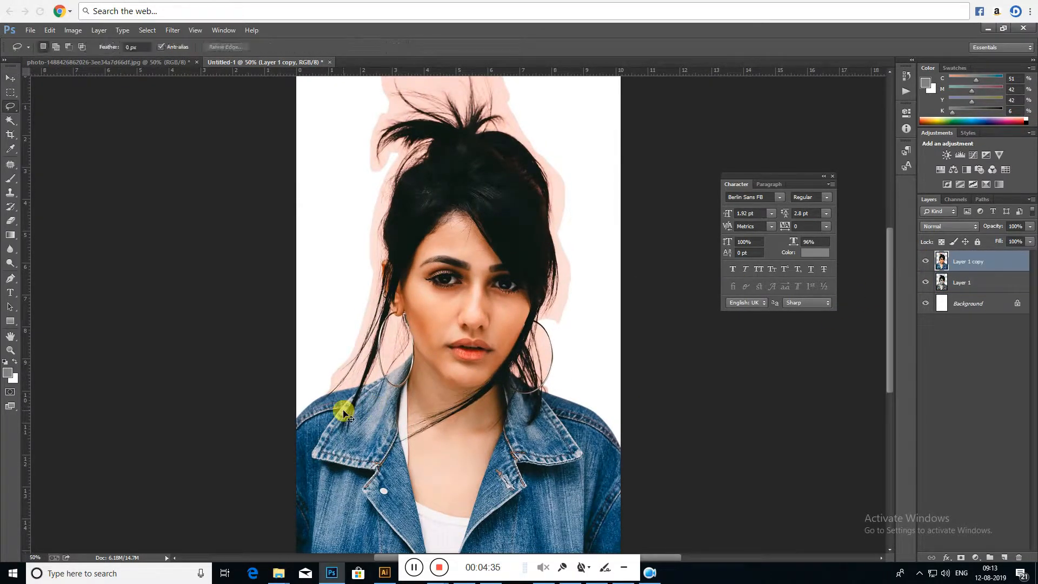
key("ctrl+plus")
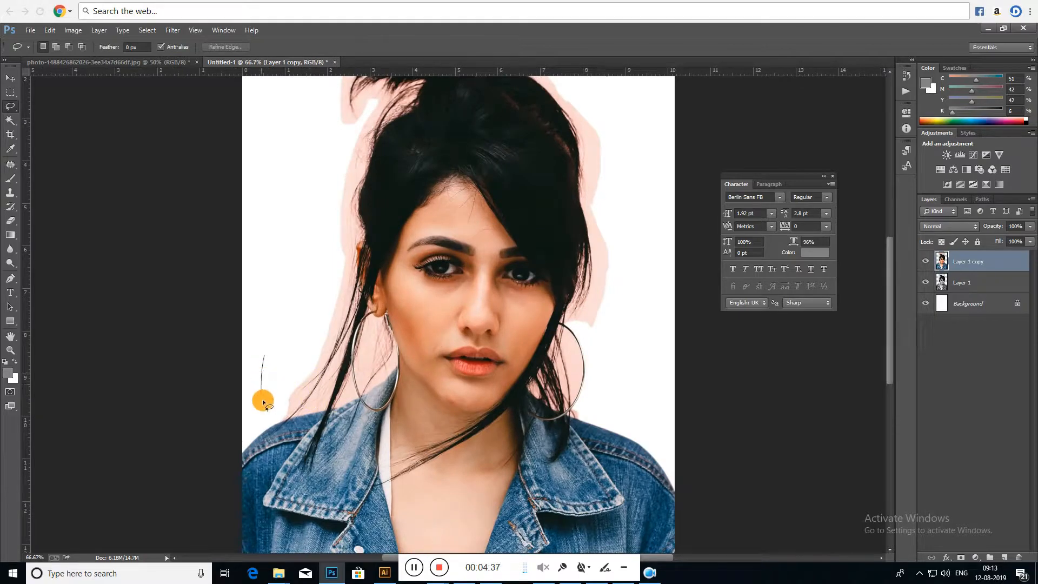
left_click_drag(267, 416, 268, 417)
key("ctrl+d")
- Start a pen path in the white area beside the left hair strands, bring it down to the jacket shoulder, and hide Layer 1
key("p")
key("ctrl+plus")
key("ctrl+plus")
left_click(281, 284)
left_click(281, 297)
left_click(283, 310)
left_click(283, 325)
left_click_drag(283, 334, 281, 348)
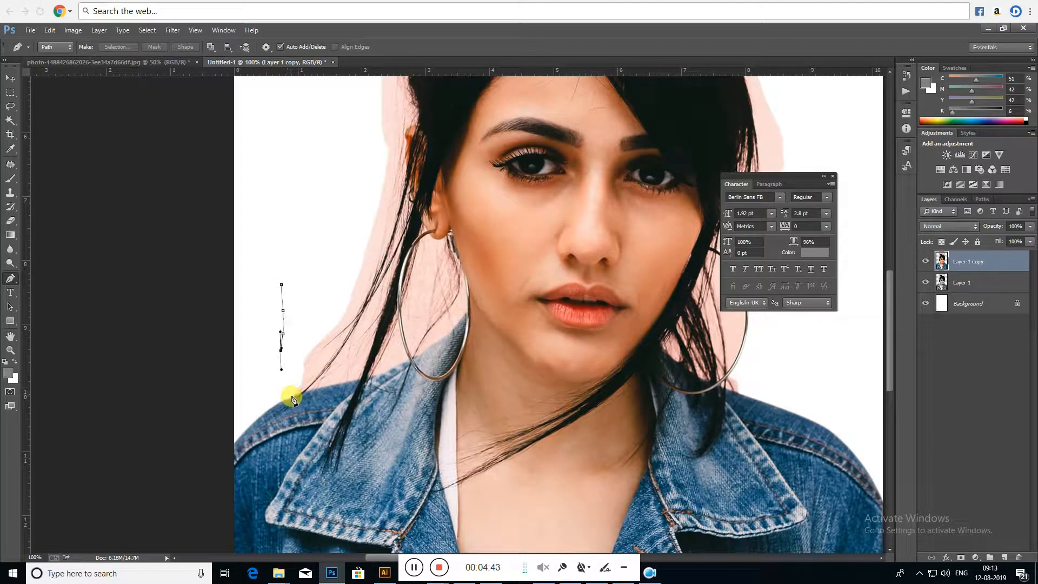
left_click(287, 391)
left_click(924, 283)
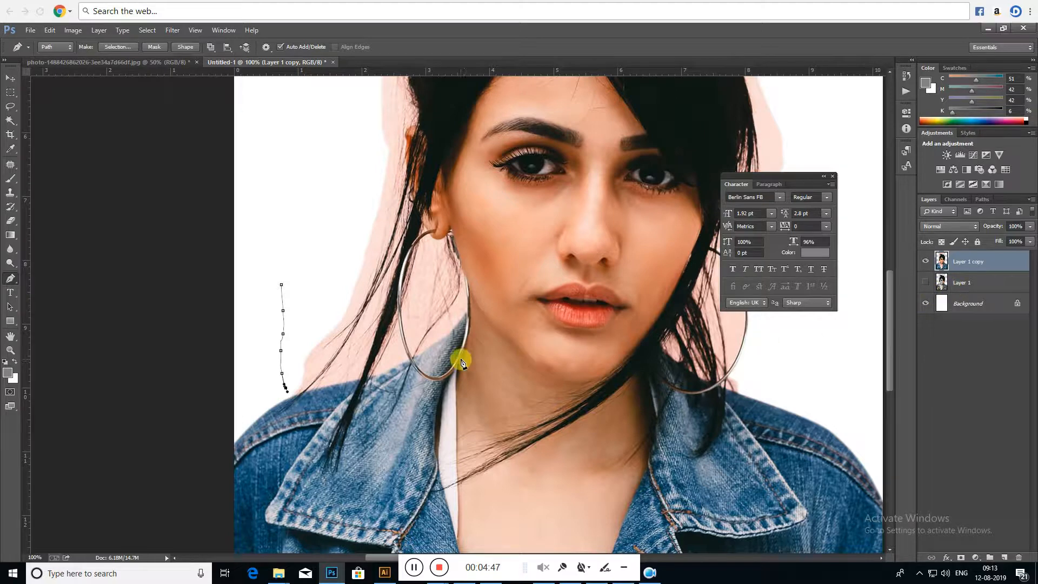
- Continue the path along the jacket shoulder and up the outer edge of the left hoop earring
left_click(293, 394)
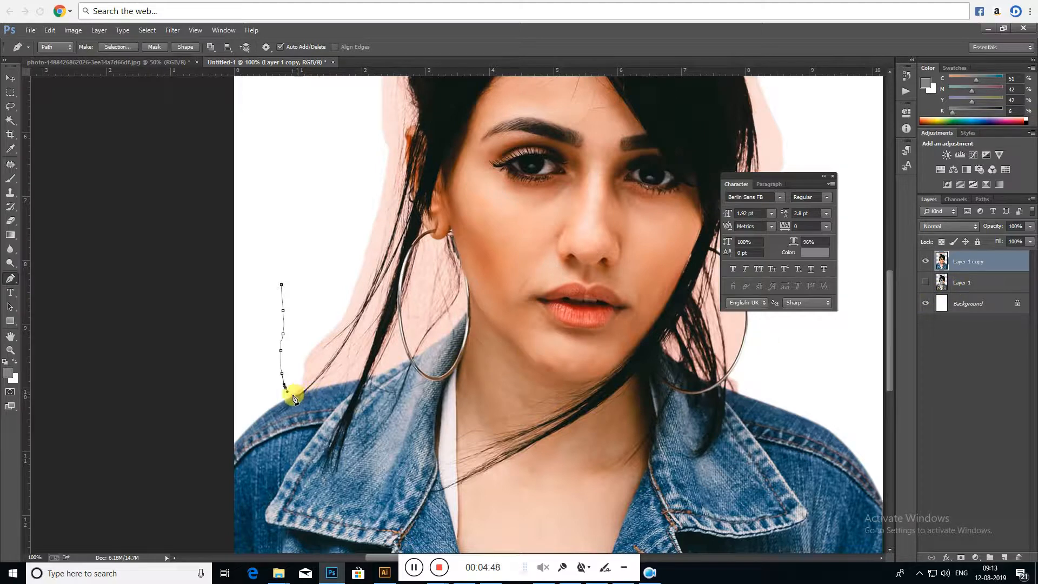
left_click(359, 379)
left_click(382, 373)
left_click(409, 364)
left_click_drag(399, 285, 405, 238)
left_click(401, 285)
left_click(399, 285, "alt")
- Trace the path past the left ear and up just inside the left edge of the hair
left_click_drag(427, 234, 410, 193)
left_click(427, 230, "alt")
left_click(421, 220)
left_click_drag(407, 156, 412, 121)
scroll(430, 326, "up", 5)
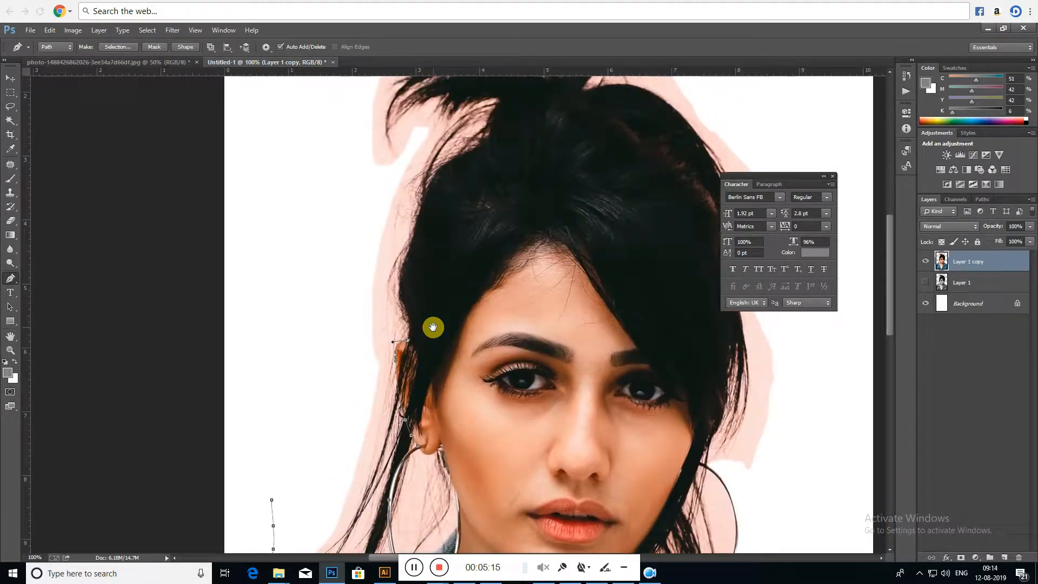
left_click_drag(412, 330, 406, 290)
left_click(403, 279)
left_click(405, 269)
left_click(409, 261)
left_click(409, 254)
left_click(410, 249)
- Extend the path over the upper left of the head to the base of the topknot
left_click_drag(463, 157, 461, 286)
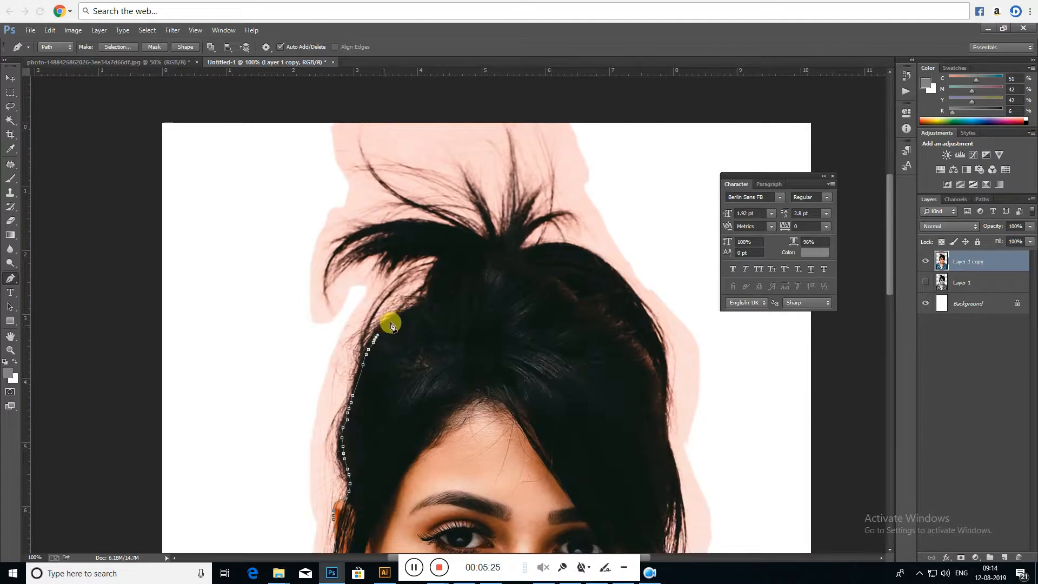
left_click(405, 317)
left_click(411, 314)
left_click(416, 311)
left_click(424, 306)
left_click(430, 300)
left_click(435, 290)
left_click(438, 285)
left_click(443, 278)
left_click(444, 270)
left_click(445, 265)
left_click(445, 259)
left_click(445, 252)
- Outline the solid part of the topknot's left tuft with the path, leaving the fine strands outside
left_click(437, 249)
left_click(431, 250)
left_click(425, 250)
left_click(408, 248)
left_click(411, 237)
left_click(418, 234)
left_click(437, 233)
left_click(445, 233)
left_click(461, 237)
left_click(473, 242)
left_click(484, 243)
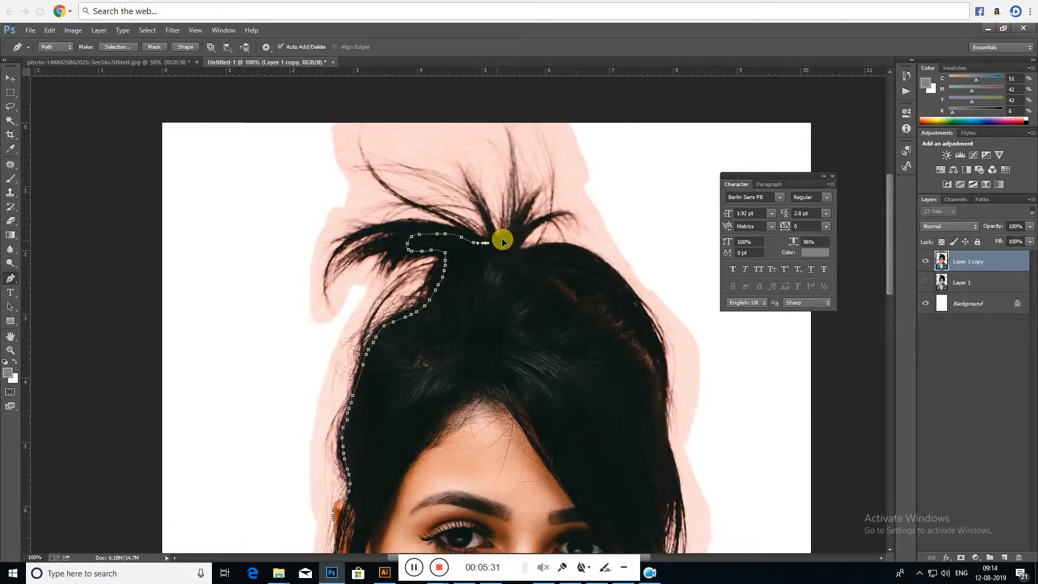
- Carry the path across the topknot's base and curve it over the crown down the right side of the hair
left_click(507, 233)
left_click(512, 230)
left_click(518, 240)
left_click(529, 250)
left_click(537, 250)
left_click_drag(602, 266, 447, 187)
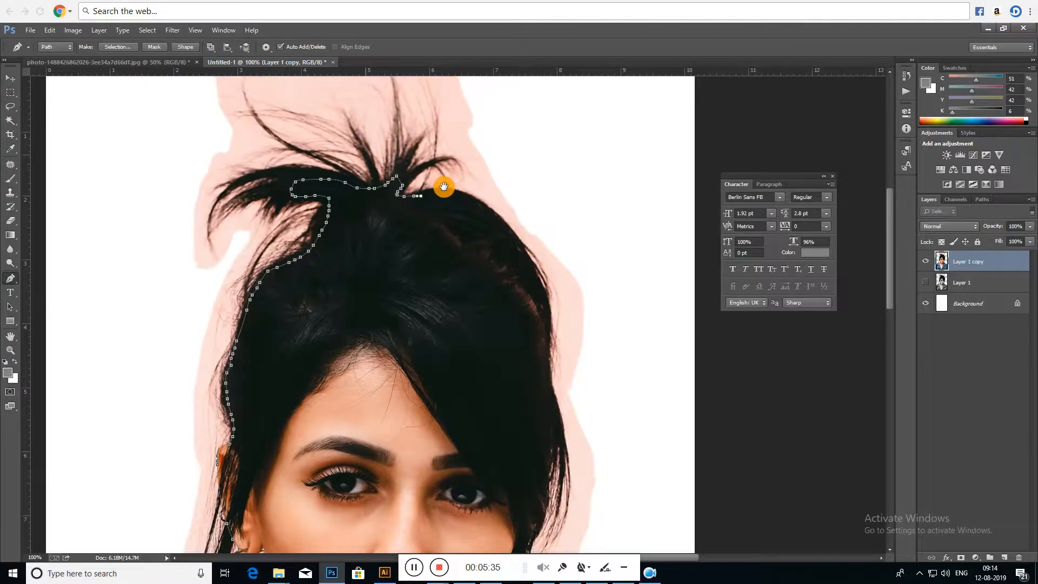
left_click_drag(486, 233, 527, 311)
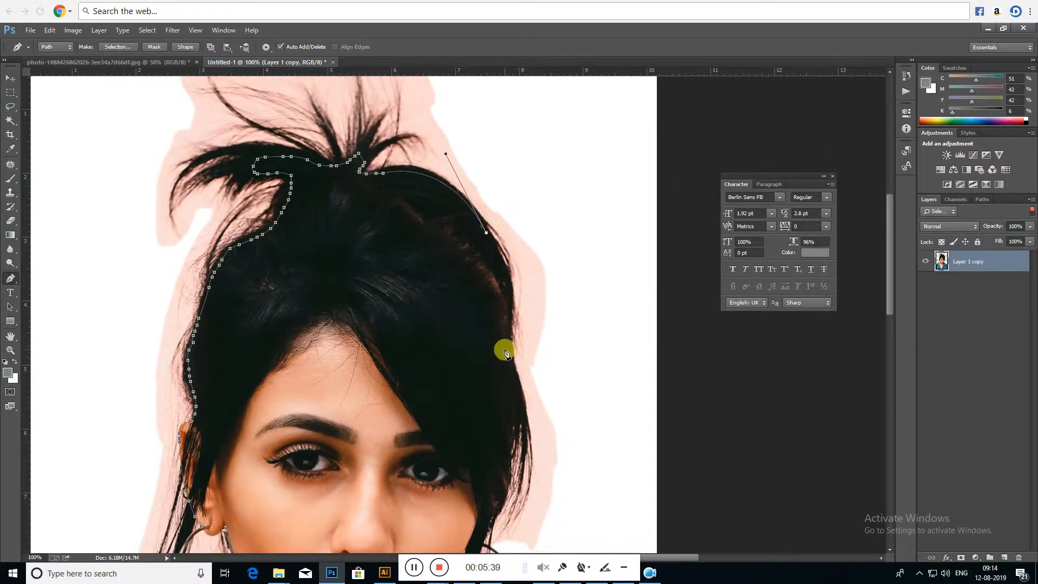
left_click_drag(506, 354, 503, 428)
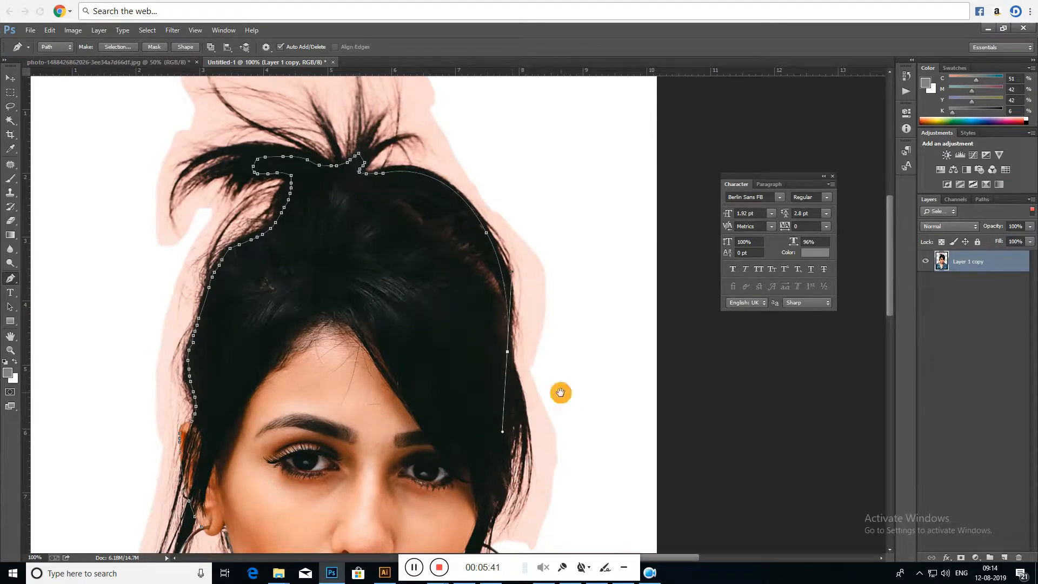
- Trace the path down inside the right hair edge to the top of the right hoop earring
key("space")
left_click_drag(558, 394, 528, 251)
left_click(478, 257)
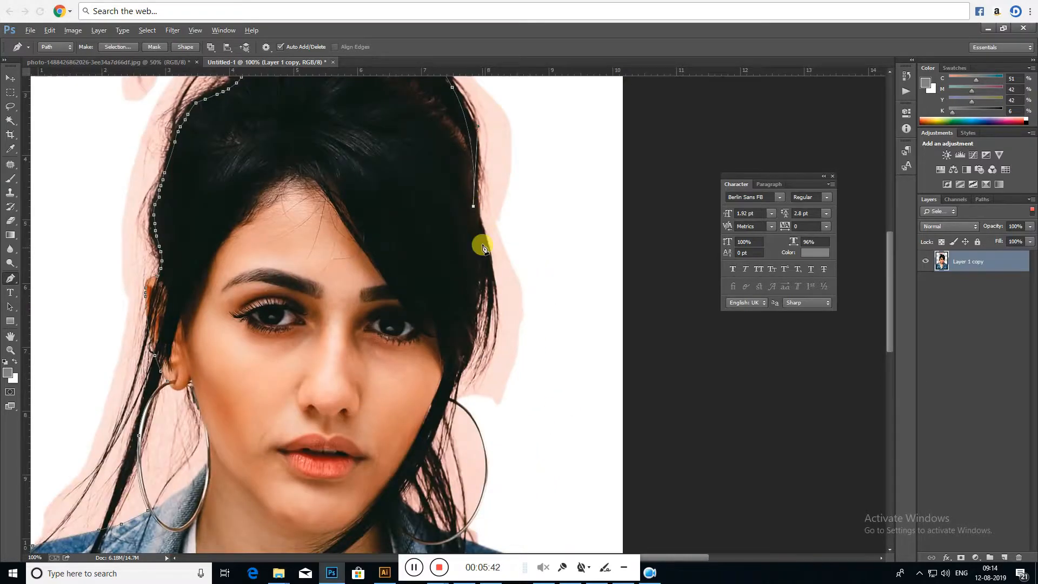
left_click(475, 288)
left_click(472, 323)
left_click(472, 329)
left_click(462, 358)
left_click(458, 375)
left_click(454, 382)
left_click(450, 387)
left_click(448, 393)
left_click(448, 398)
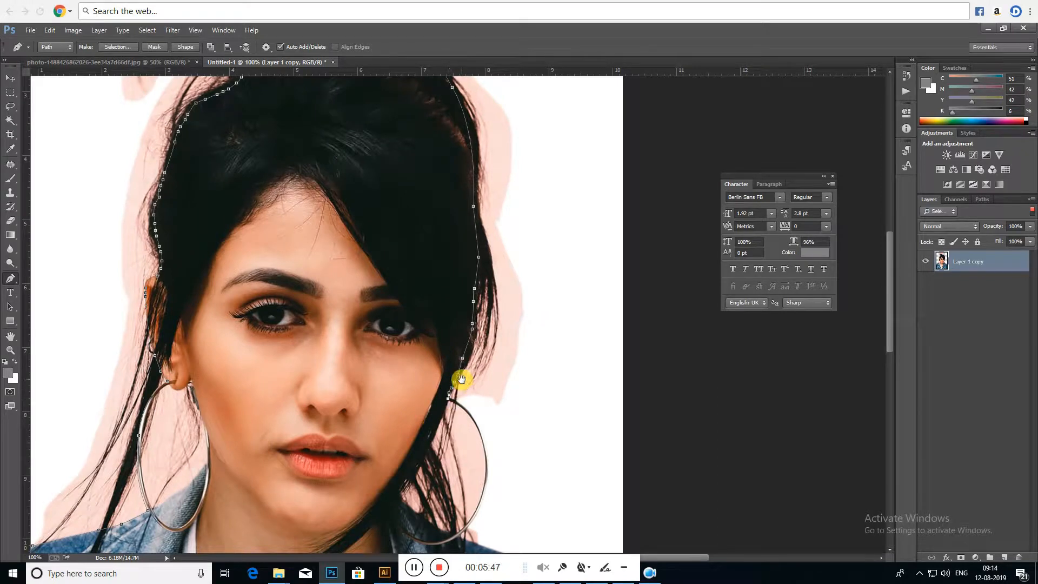
- Lead the path away from the right earring across the white background and past the canvas edge
left_click_drag(462, 380, 460, 333)
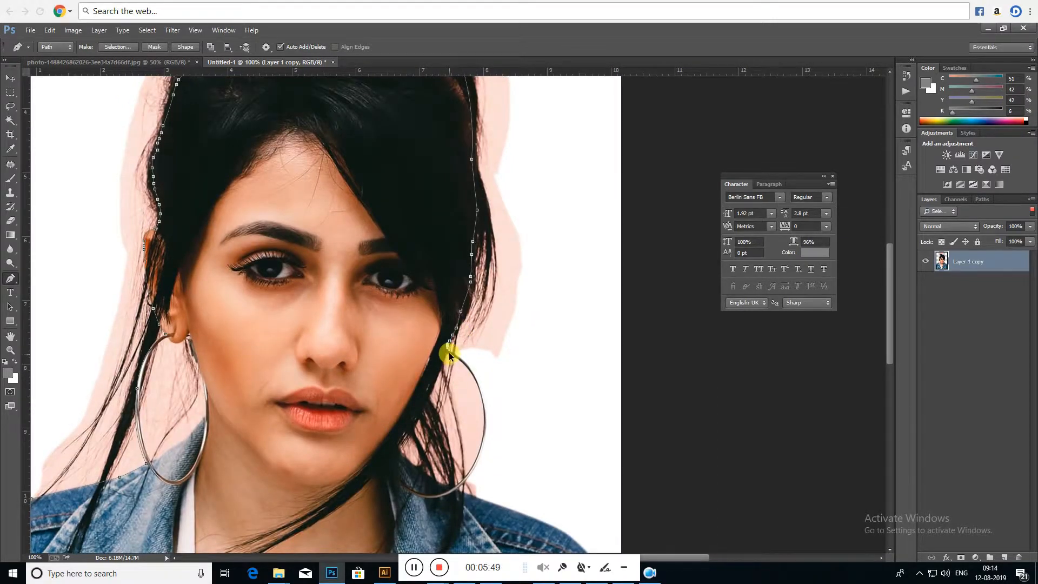
left_click(450, 352)
left_click(492, 373)
left_click(548, 390)
left_click(578, 395)
left_click_drag(592, 384, 627, 325)
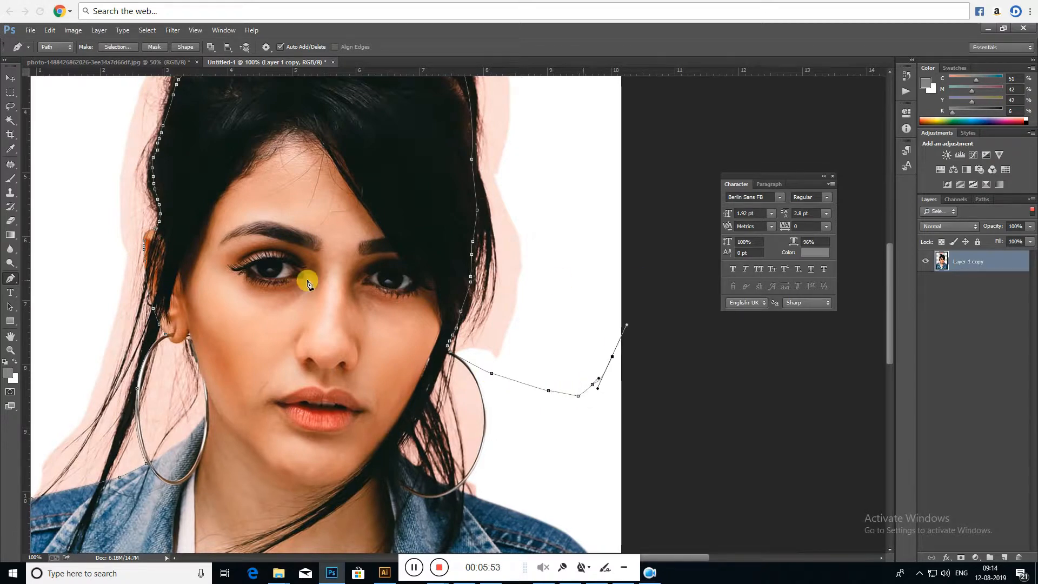
- Loop the path around the outside of the canvas above the head and close it at its starting point
key("ctrl+minus")
key("ctrl+minus")
key("ctrl+minus")
left_click(576, 143)
left_click(566, 133)
left_click_drag(536, 114, 512, 112)
left_click_drag(477, 106, 459, 111)
left_click_drag(382, 113, 363, 119)
left_click_drag(316, 130, 283, 208)
left_click_drag(277, 235, 280, 281)
left_click_drag(298, 318, 314, 339)
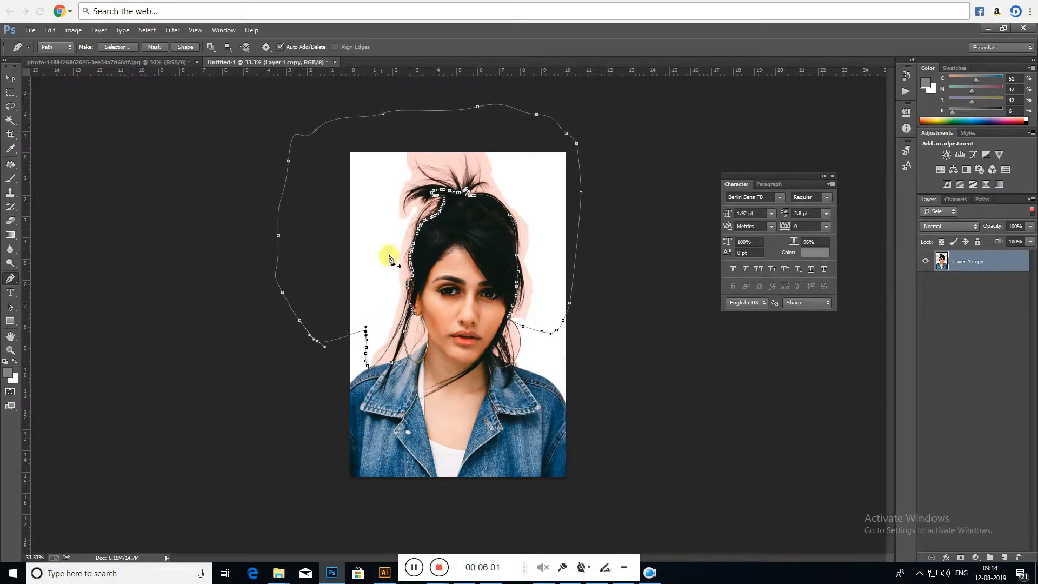
- Convert the closed path around the hair and background into a selection
right_click(377, 243)
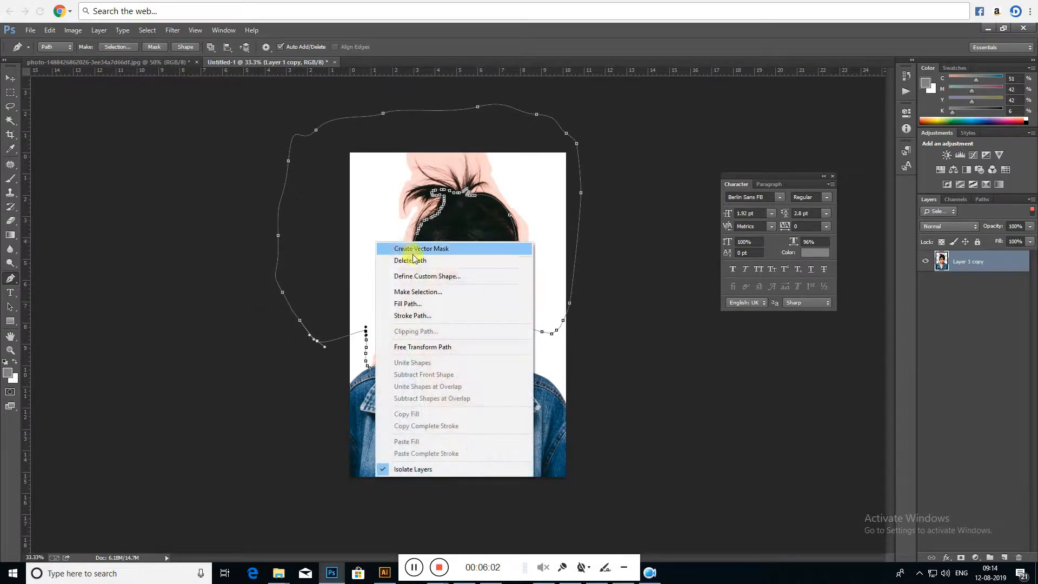
left_click(410, 292)
left_click(586, 171)
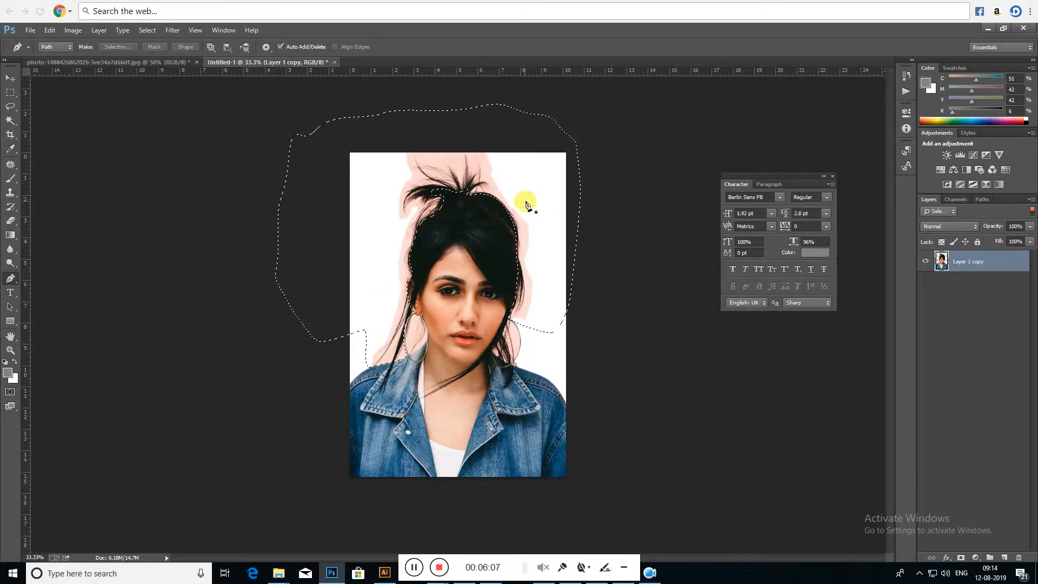
- Delete the selected background and loose hair strands from Layer 1 copy and clear the selection
key("v")
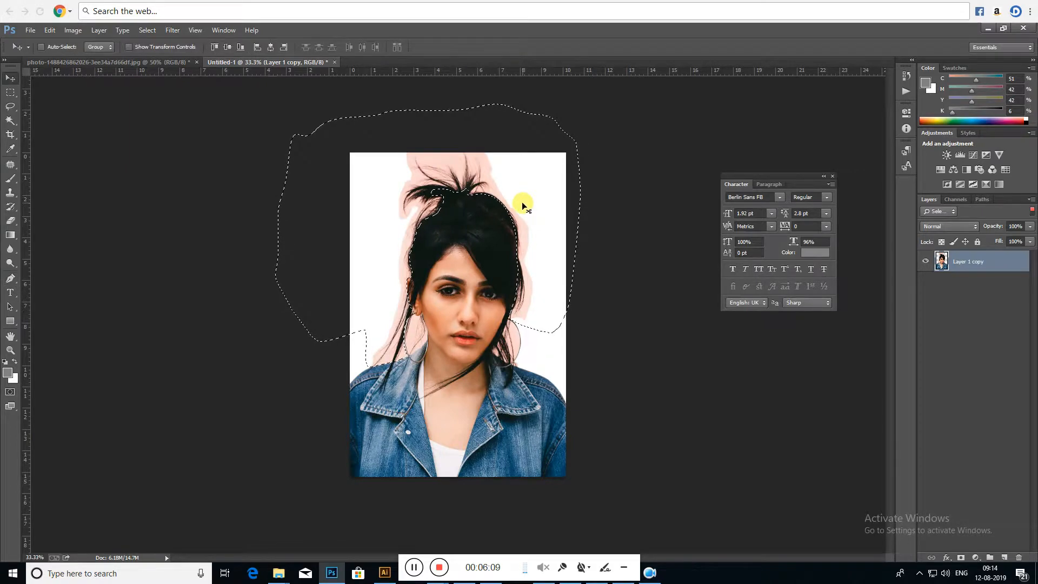
key("Delete")
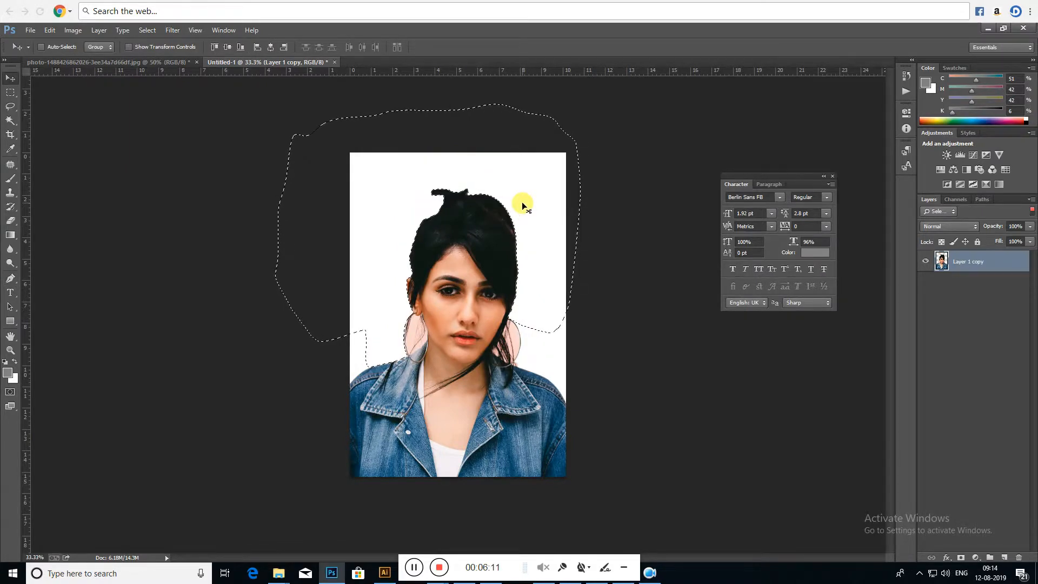
key("ctrl+d")
- Turn off the layer filter and show the black-and-white Layer 1 again
key("ctrl+plus")
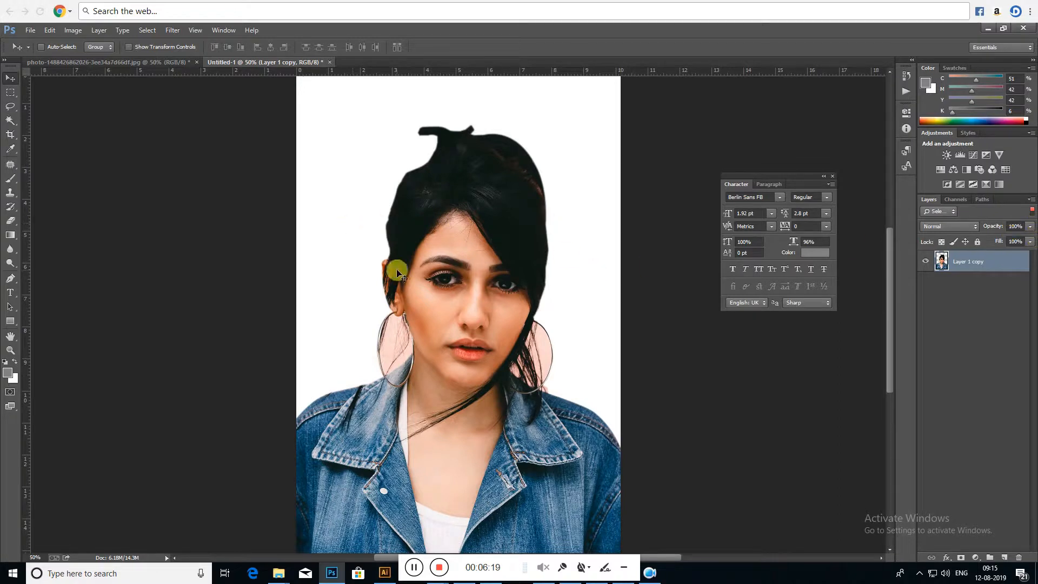
left_click(1032, 213)
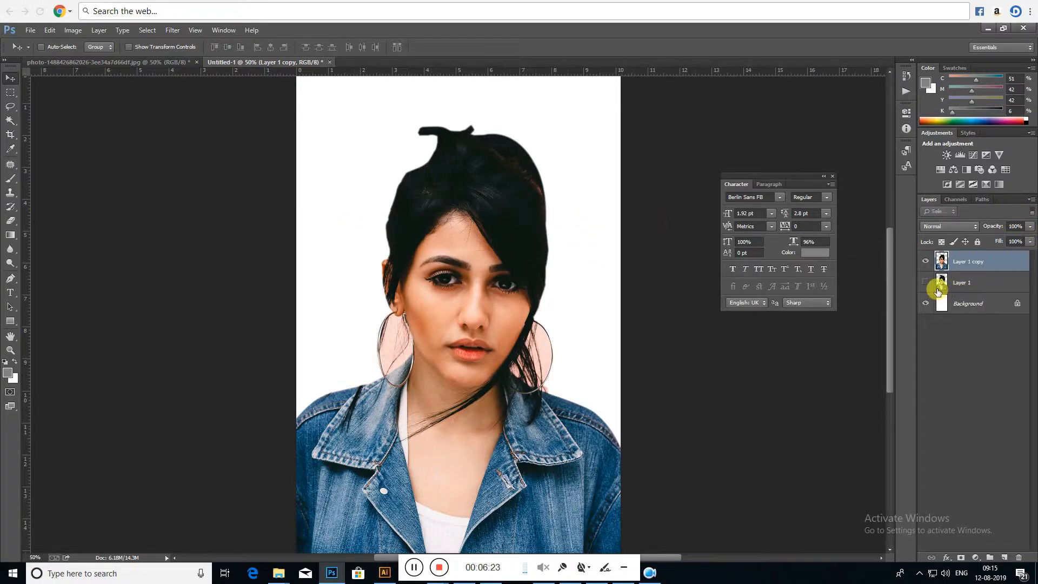
left_click(926, 283)
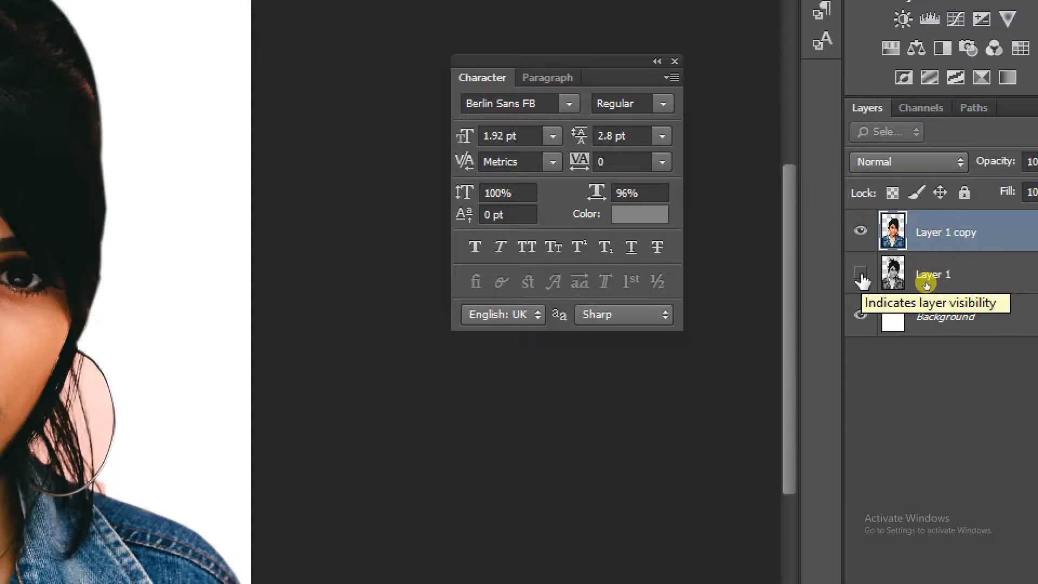
left_click(861, 279)
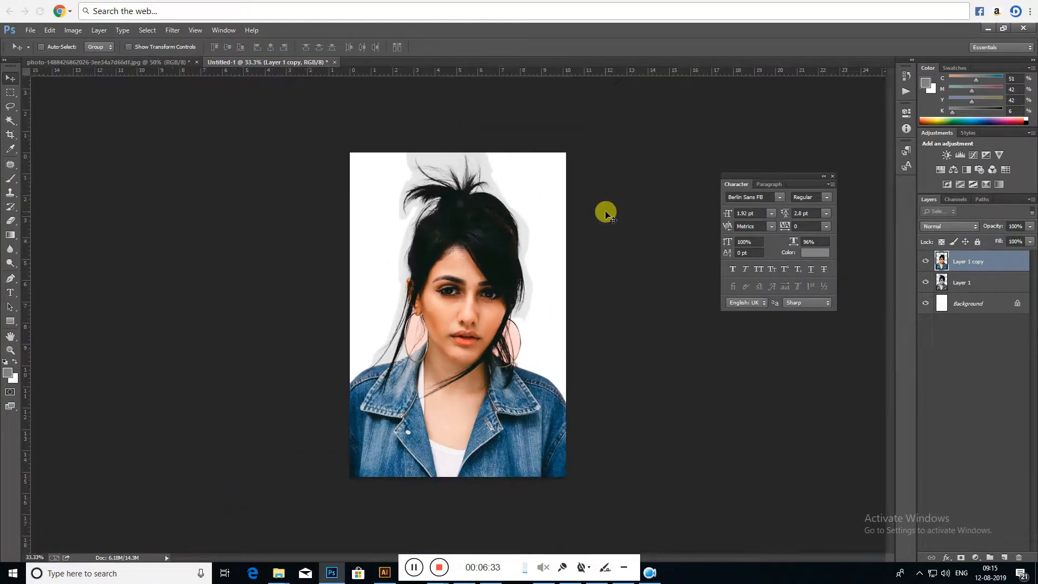
- Apply Curves to Layer 1, setting the white point from the grey background beside the topknot
left_click(986, 287)
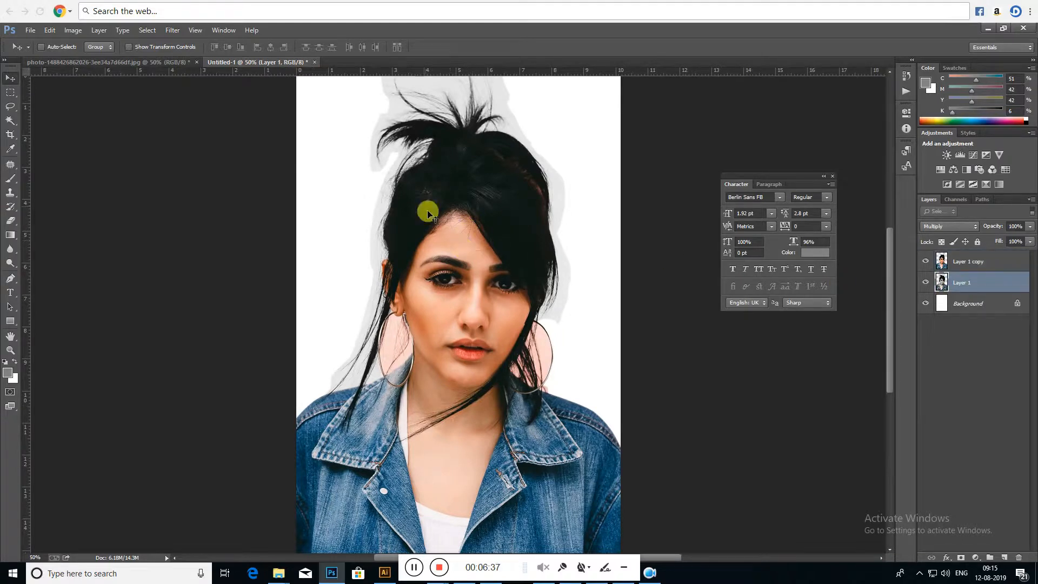
left_click_drag(488, 164, 499, 293)
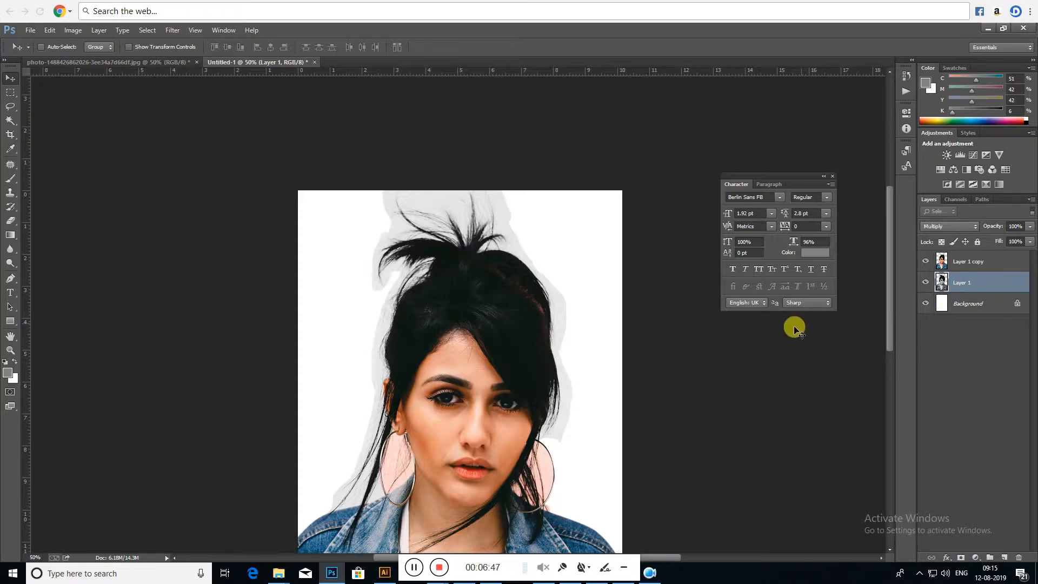
key("ctrl+m")
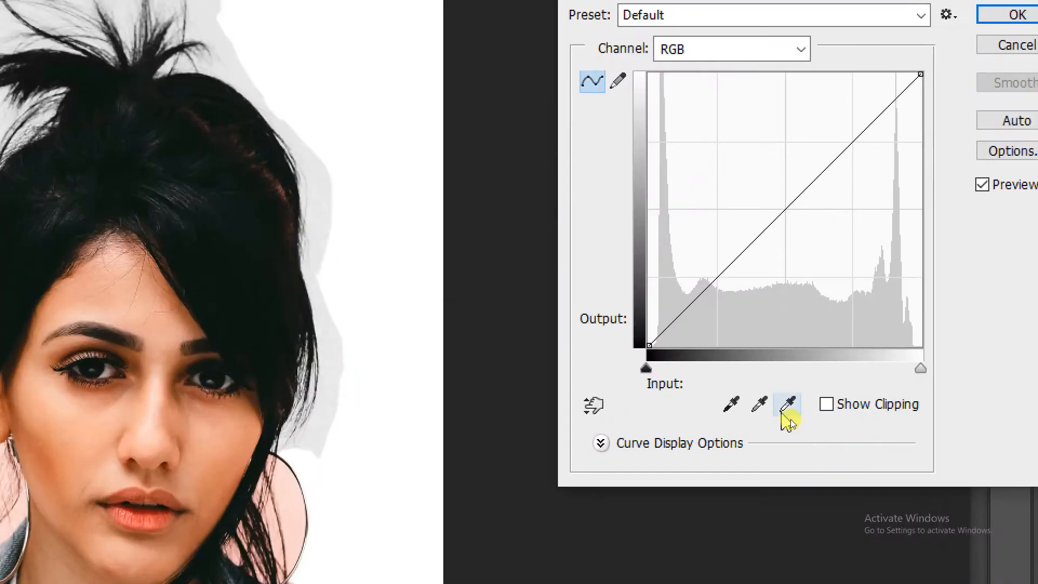
left_click(793, 417)
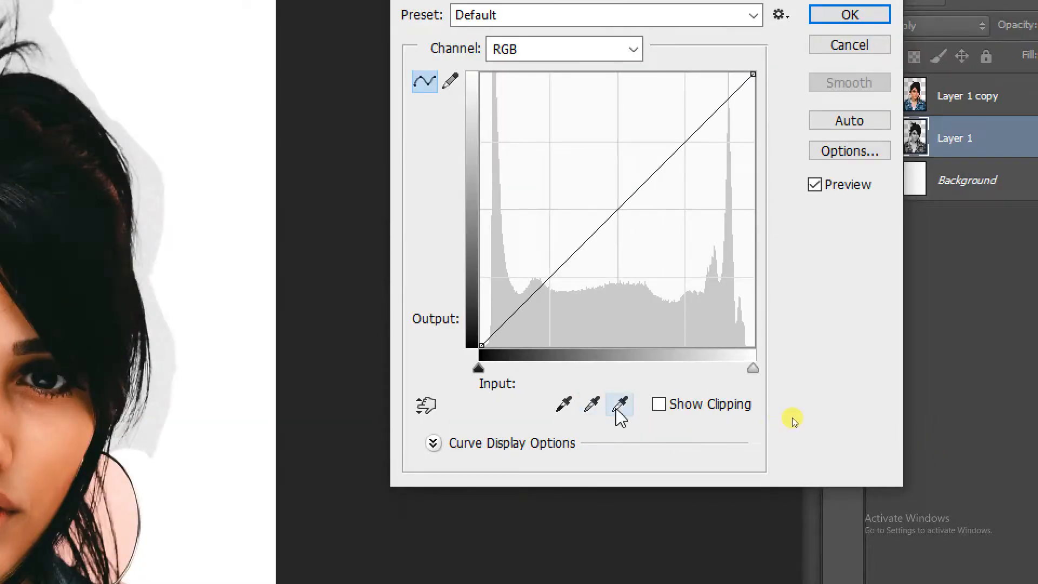
left_click(620, 406)
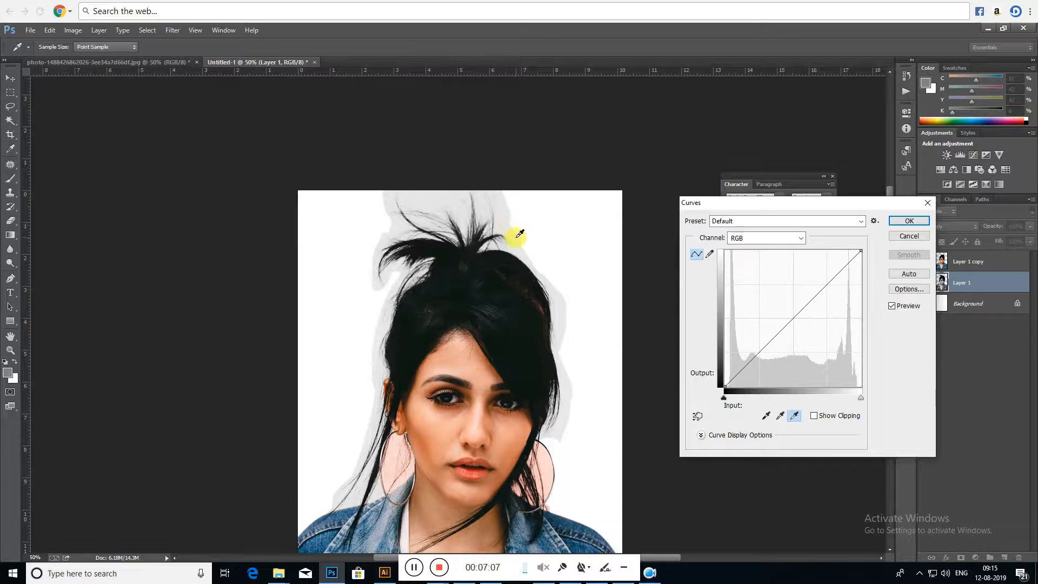
left_click(509, 206)
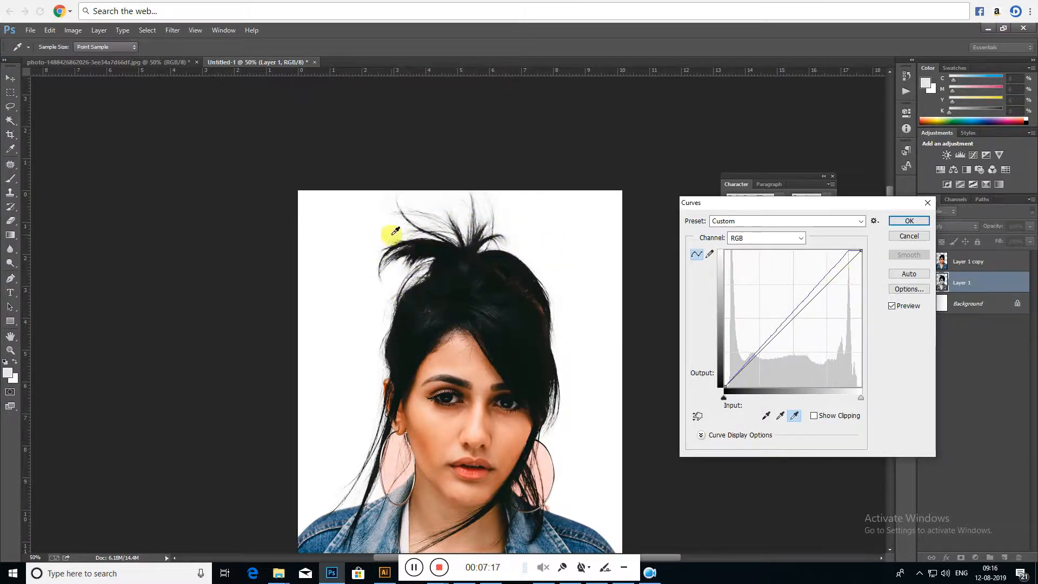
left_click(909, 221)
- Trace a closed Pen path around the pink background inside the hoop earring below the visible ear
key("v")
key("ctrl+plus")
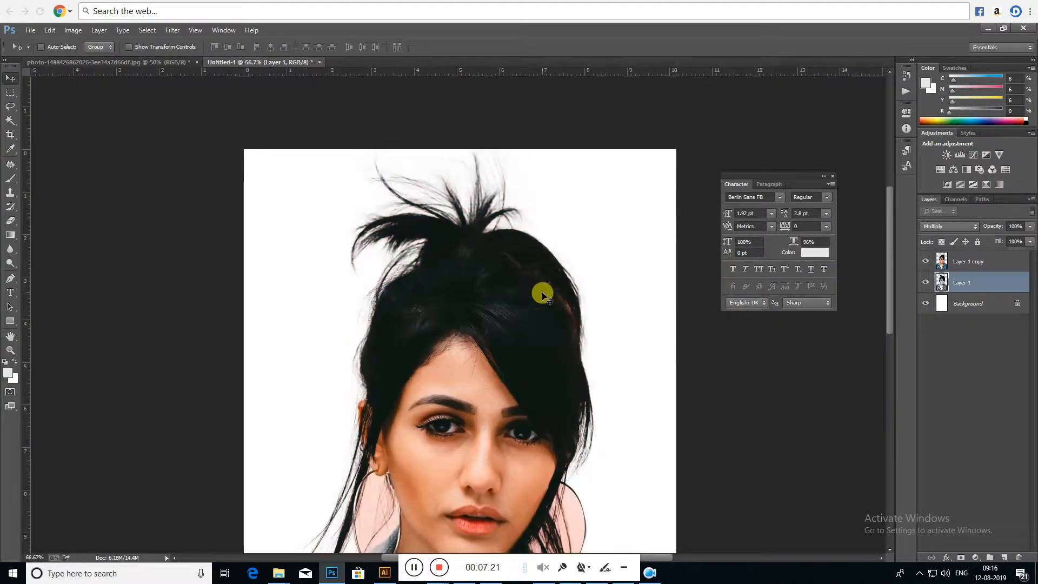
key("ctrl+plus")
left_click_drag(462, 371, 496, 178)
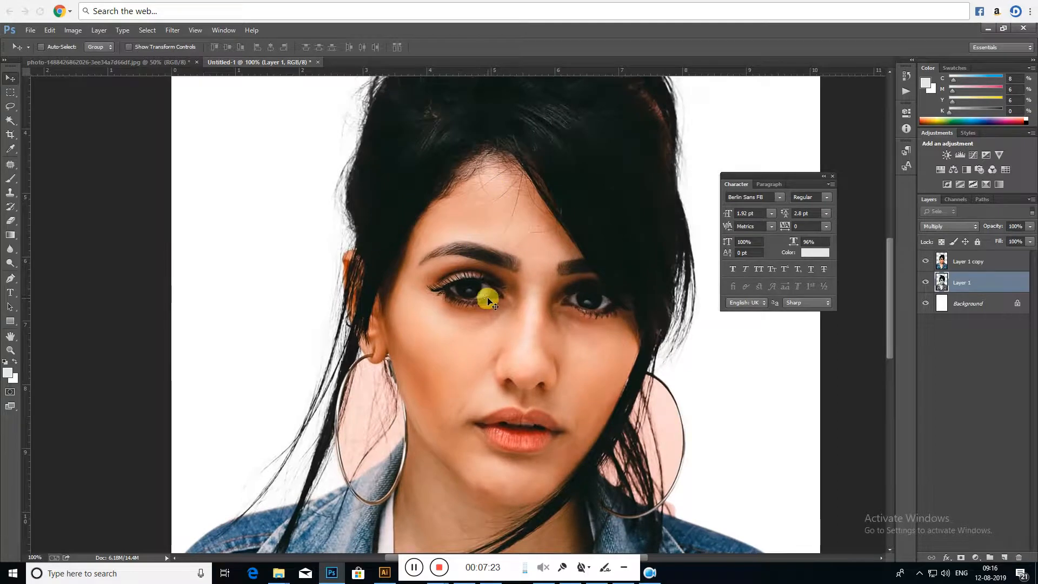
key("l")
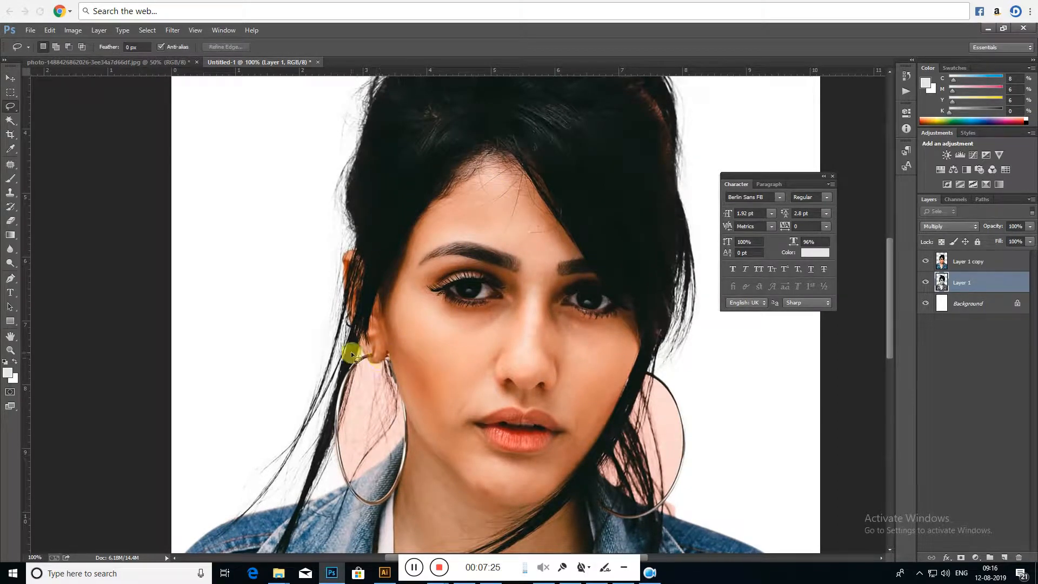
key("p")
mouse_move(367, 361)
left_mouse_down()
mouse_move(345, 377)
mouse_move(352, 367)
left_mouse_up()
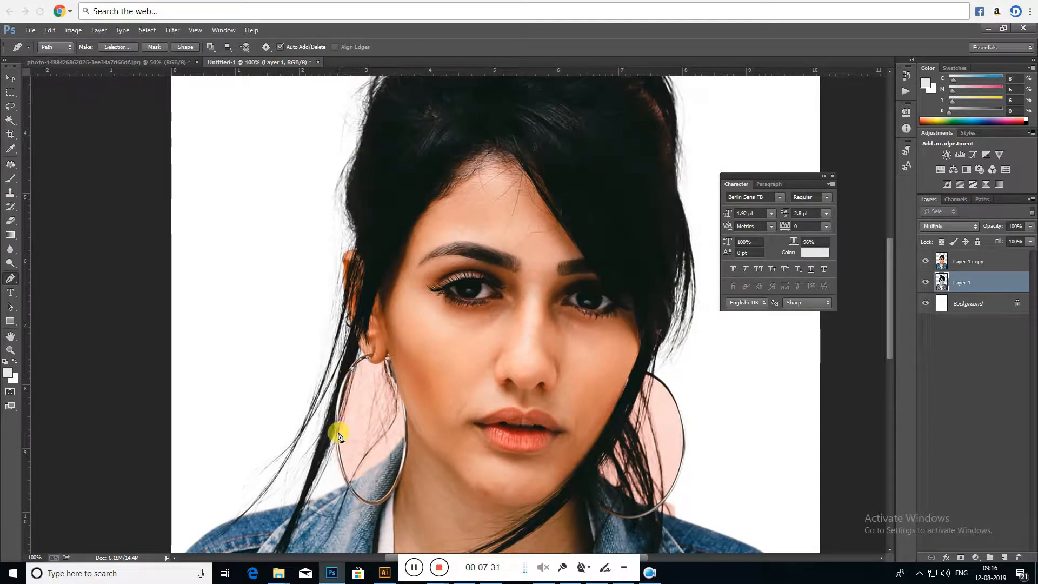
left_click_drag(338, 439, 359, 494)
left_click(350, 480, "alt")
left_click(359, 476)
left_click_drag(389, 458, 405, 435)
left_click(398, 385)
left_click_drag(396, 382, 398, 393)
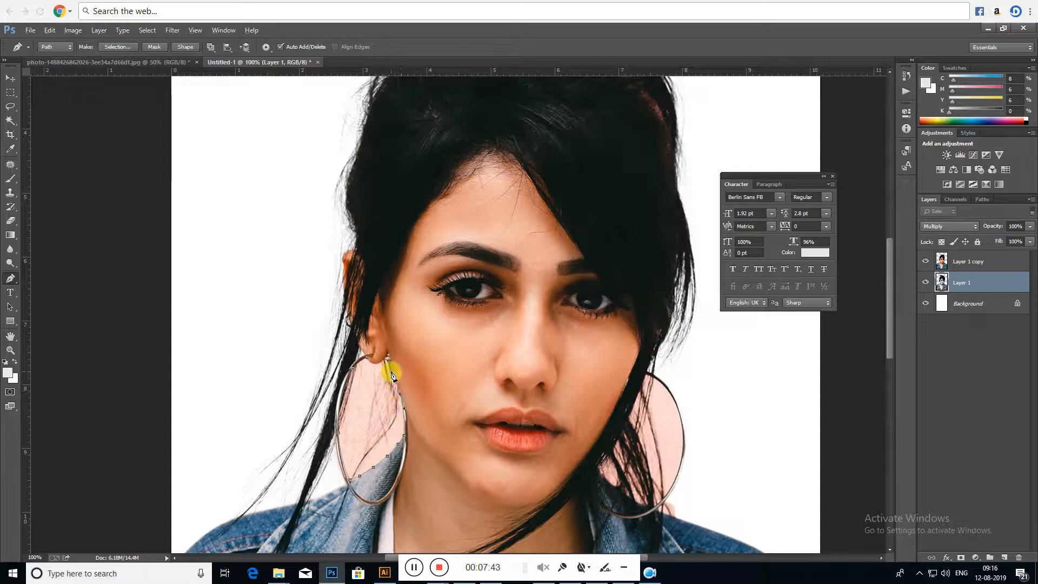
left_click_drag(387, 357, 388, 360)
left_click(364, 354)
- Convert the path inside the hoop earring below the visible ear into a feathered selection
key("ctrl+Return")
key("shift+F6")
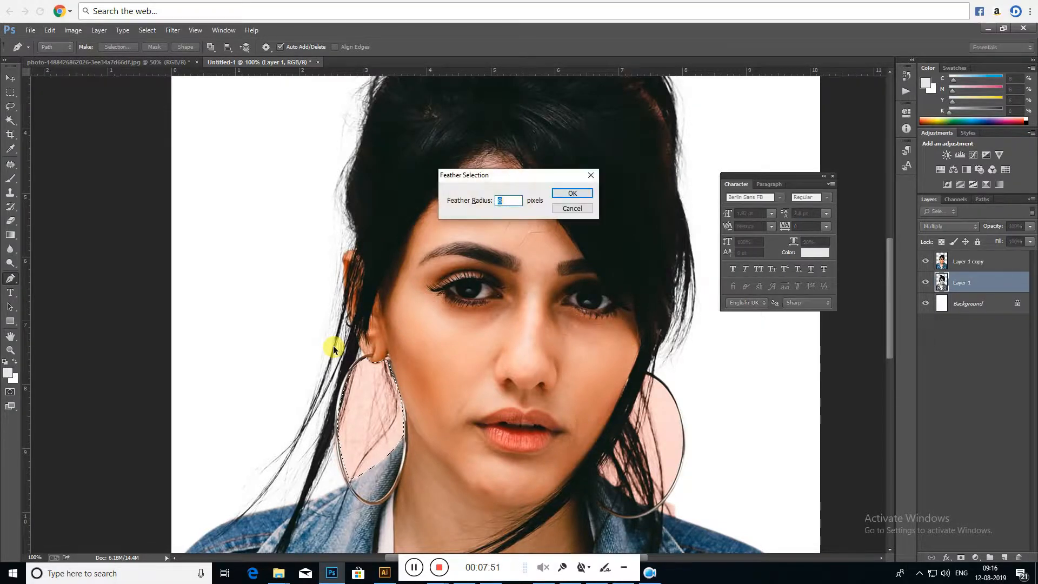
key("Return")
- Delete the selected pink background inside the earring from Layer 1 copy and clear the selection
key("v")
right_click(457, 357)
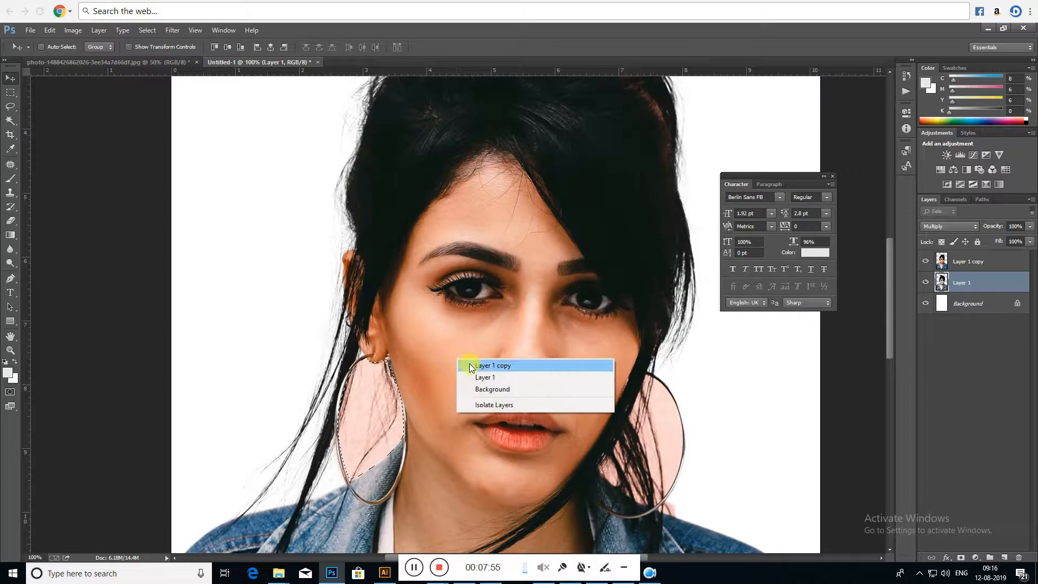
left_click(472, 366)
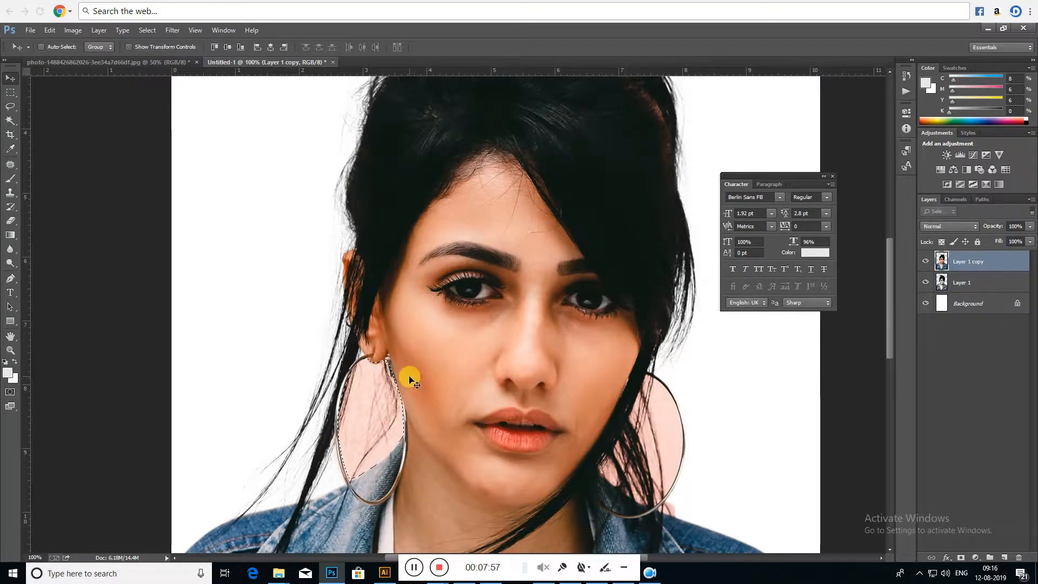
key("Delete")
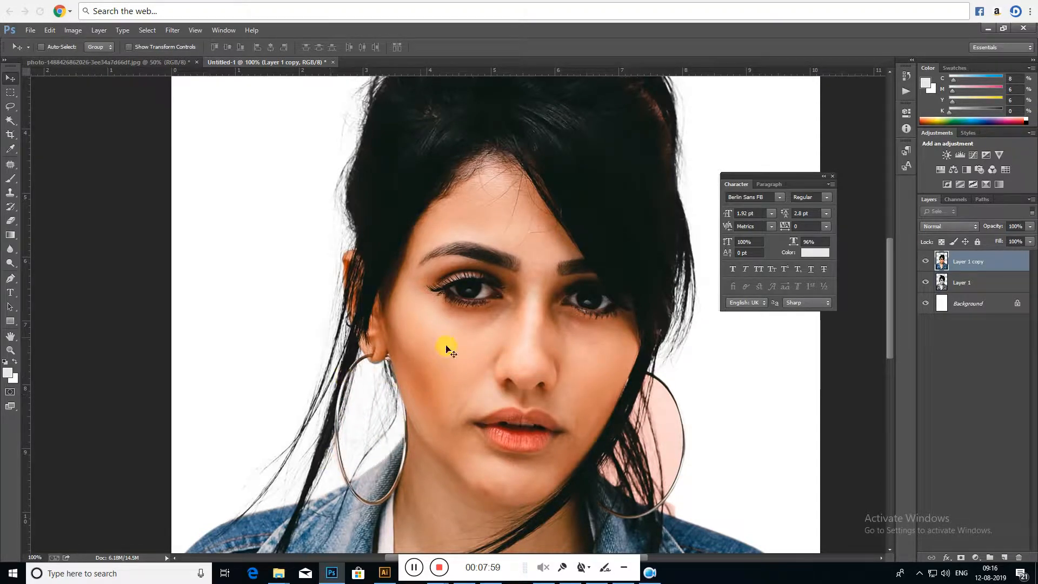
- Trace a closed Pen path around the pink background and hair strands inside the other hoop earring
left_click_drag(678, 398, 539, 313)
key("l")
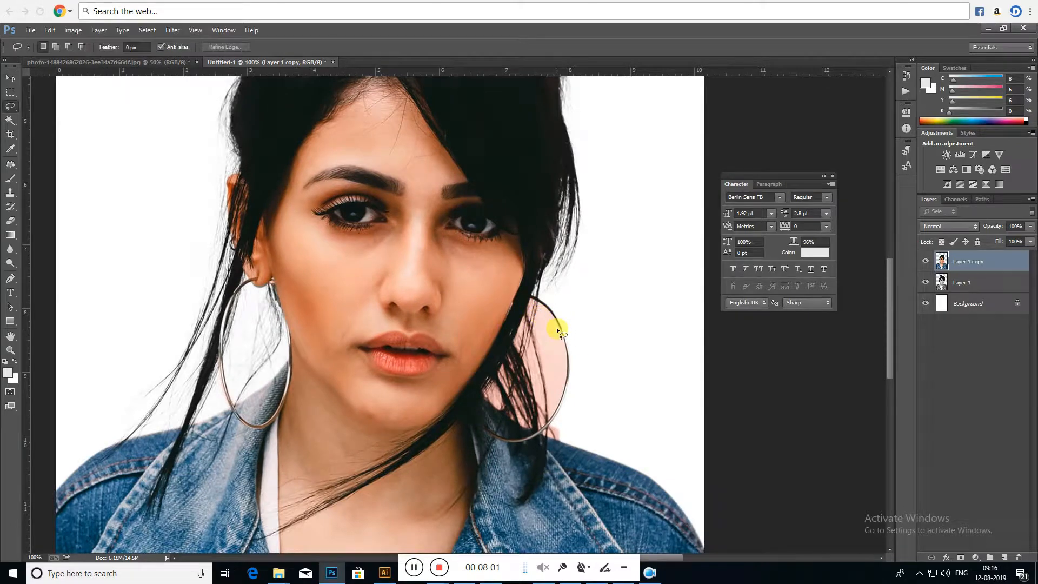
key("p")
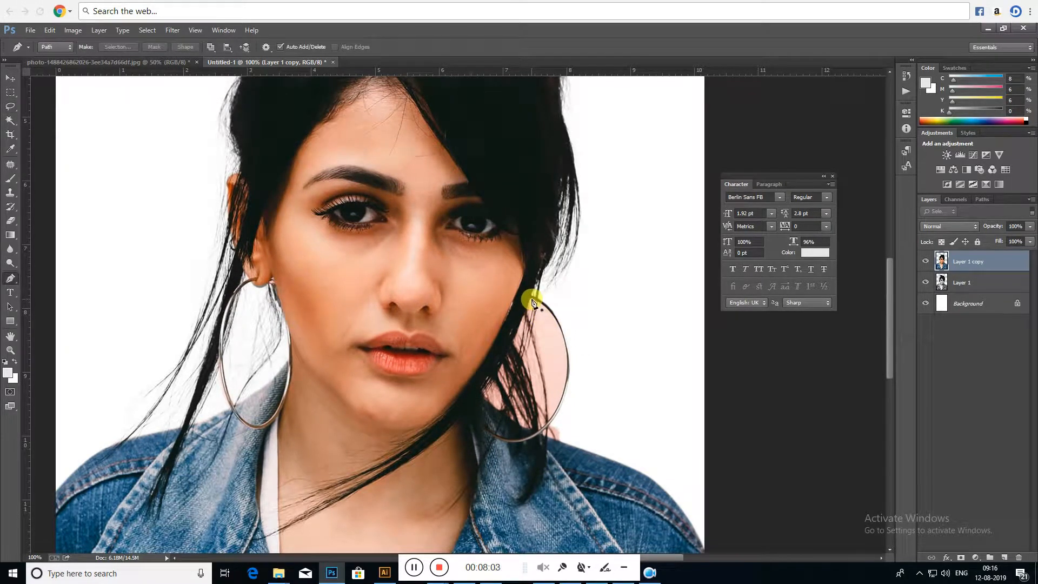
left_click(532, 300)
left_click(566, 357)
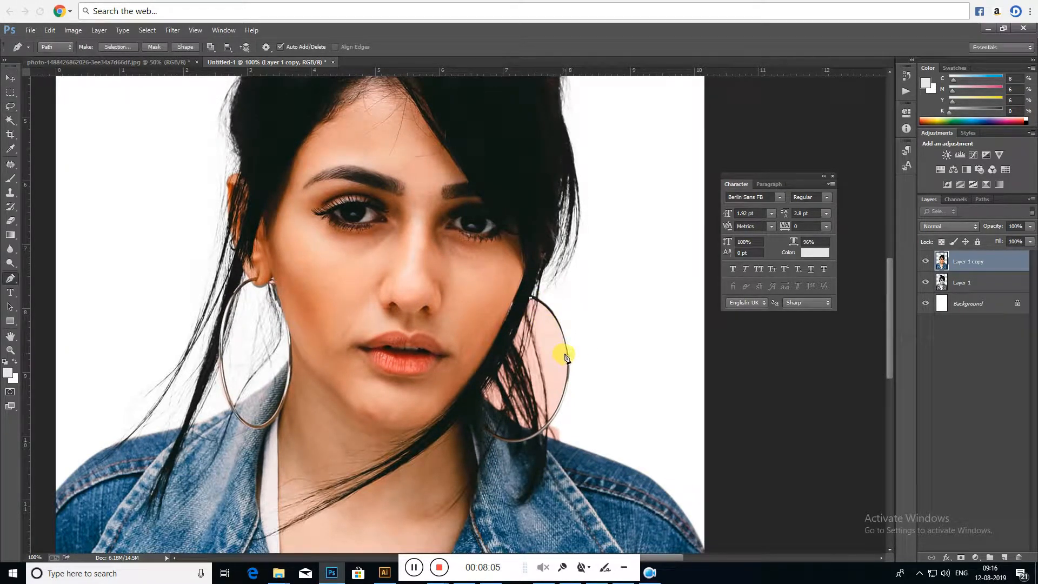
left_click_drag(566, 356, 568, 396)
left_click(567, 356)
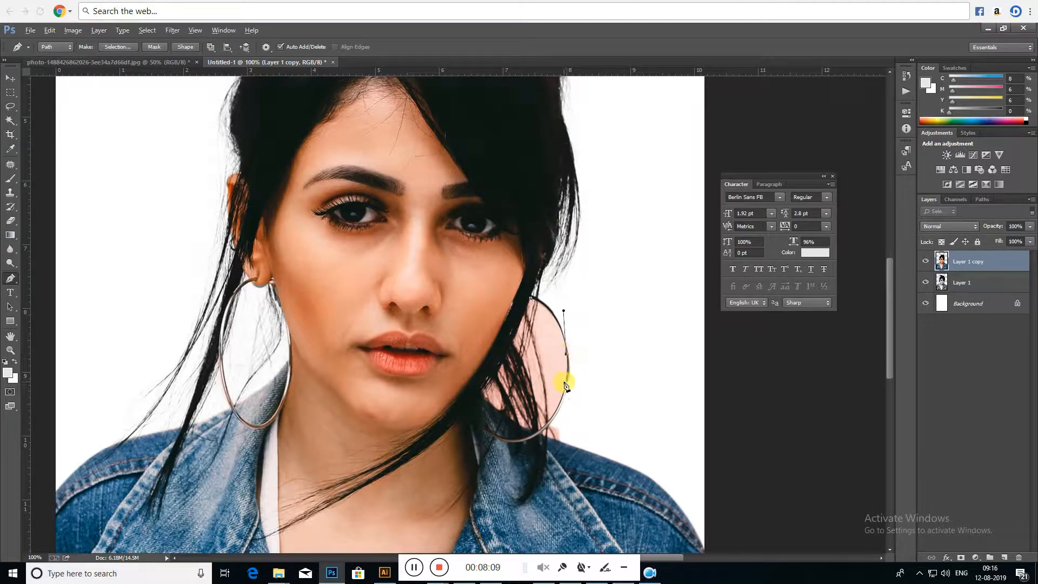
left_click_drag(539, 431, 507, 448)
left_click(538, 437)
left_click(500, 413)
left_click(490, 403)
left_click(479, 394)
left_click(486, 377)
left_click_drag(502, 347, 507, 341)
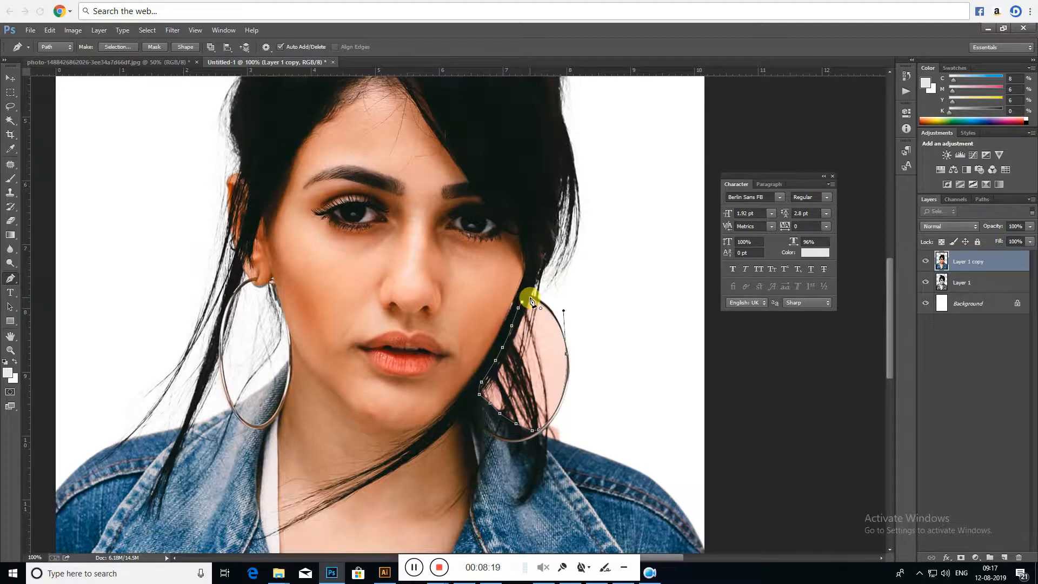
- Convert the second earring's path into a selection and feather it by 2 pixels
key("ctrl+Return")
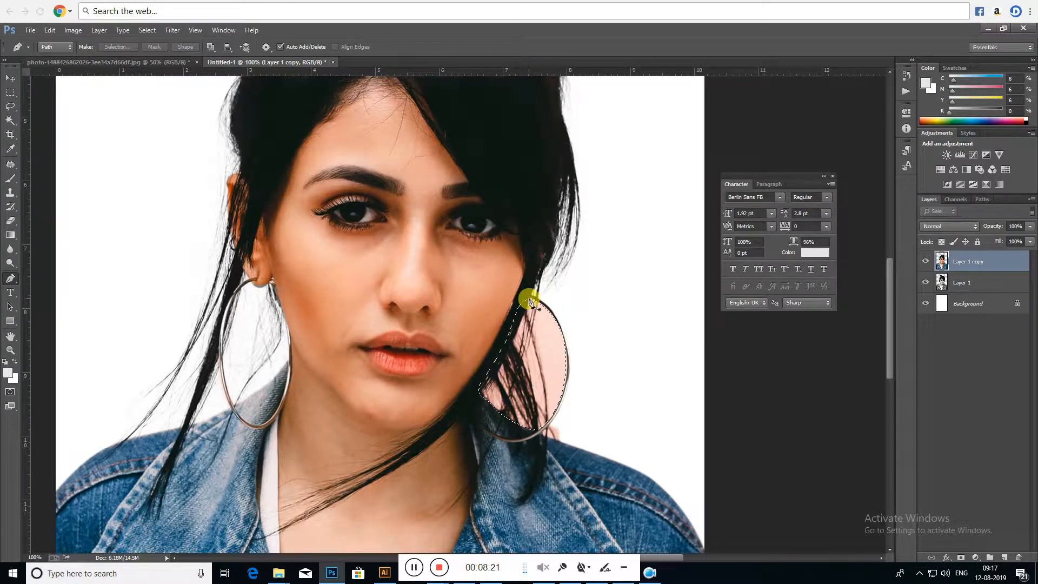
key("shift+F6")
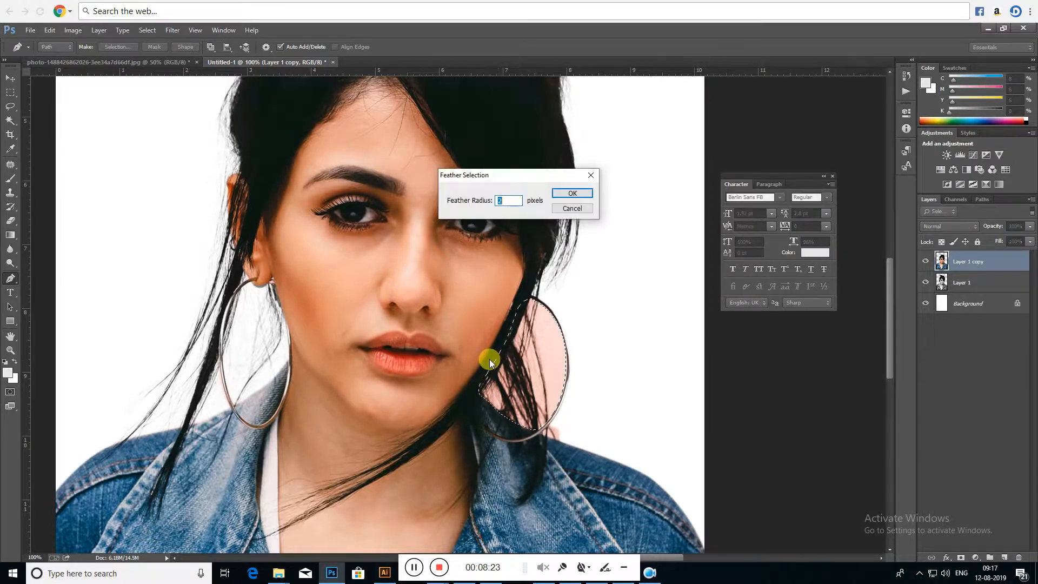
key("Return")
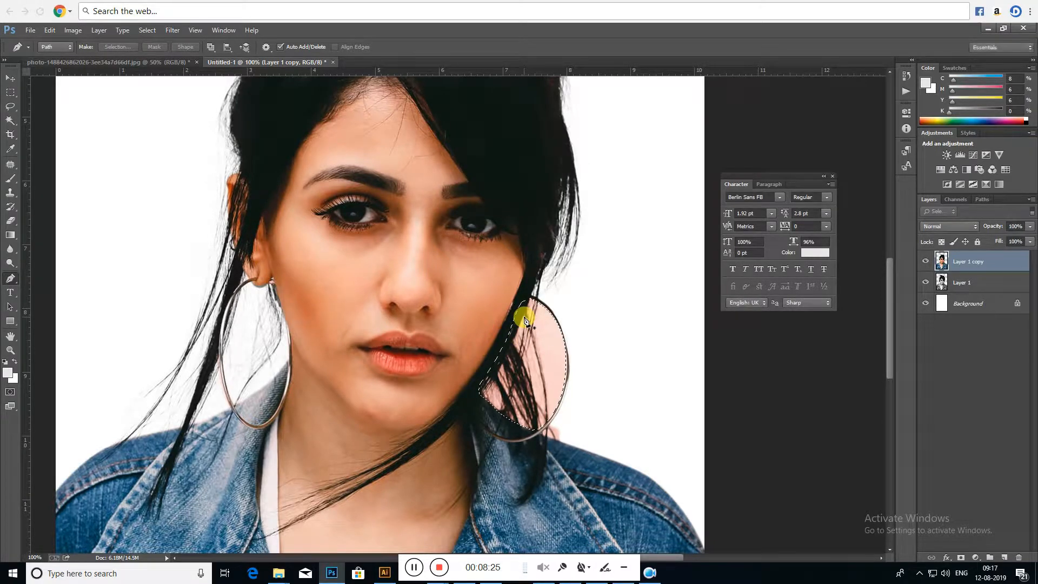
- Delete the selected area inside the second earring from Layer 1 copy and clear the selection
key("Delete")
key("ctrl+d")
key("ctrl+minus")
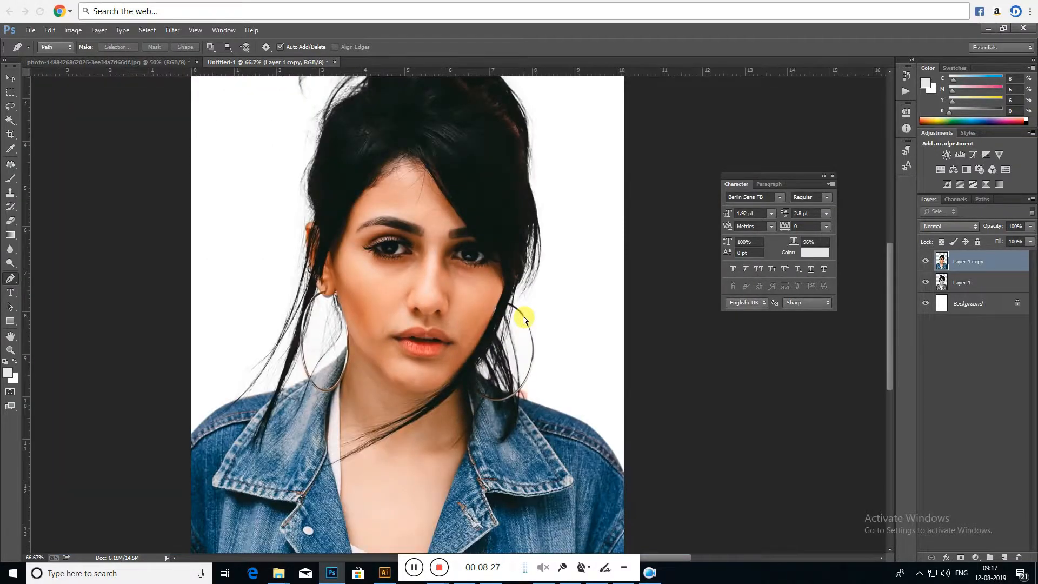
key("ctrl+minus")
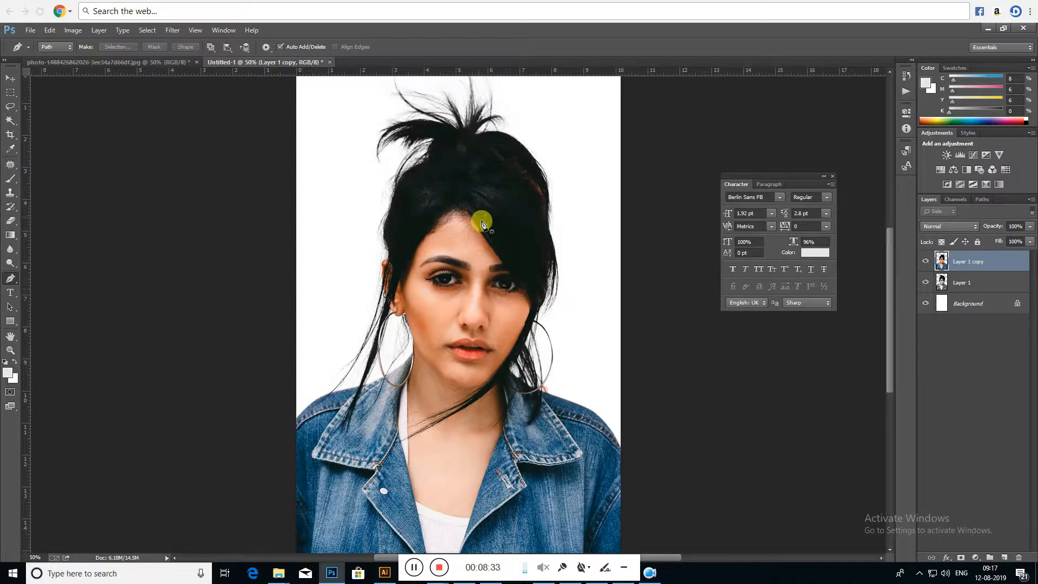
- Set the foreground colour to bright blue (00aeff) and fill the Background layer with it
key("v")
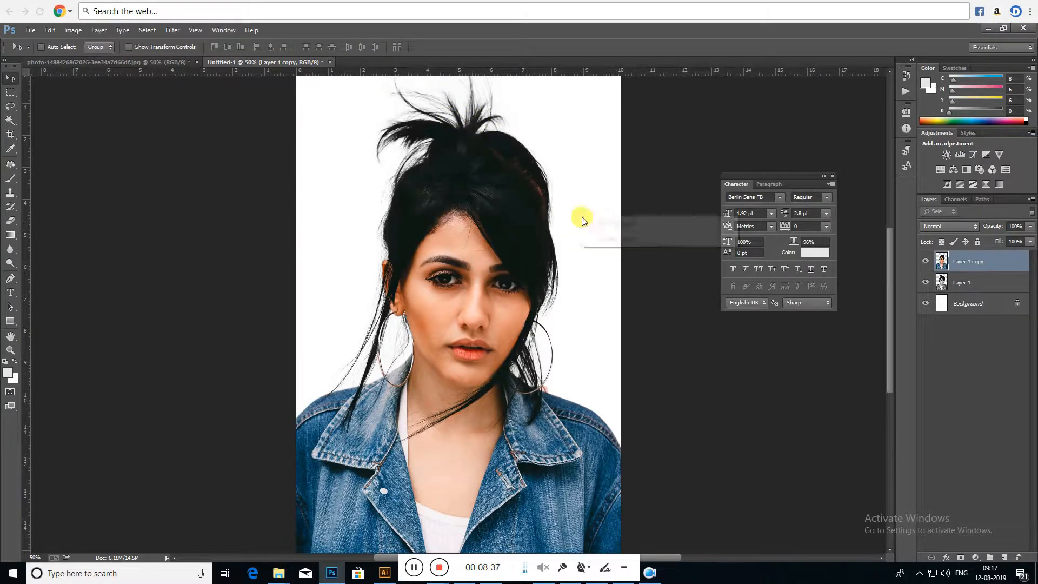
key("alt+comma")
left_click(8, 374)
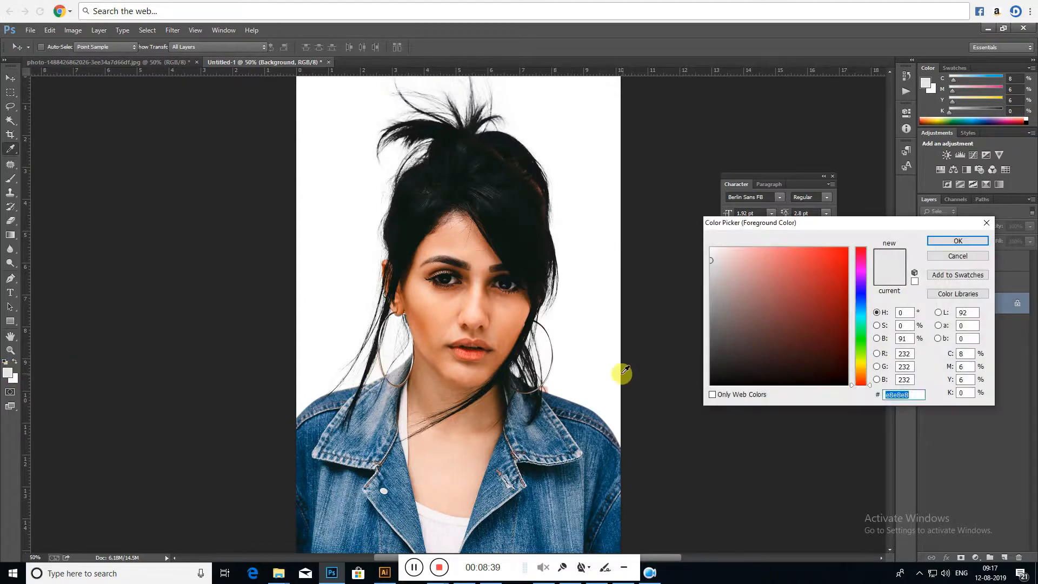
left_click(861, 311)
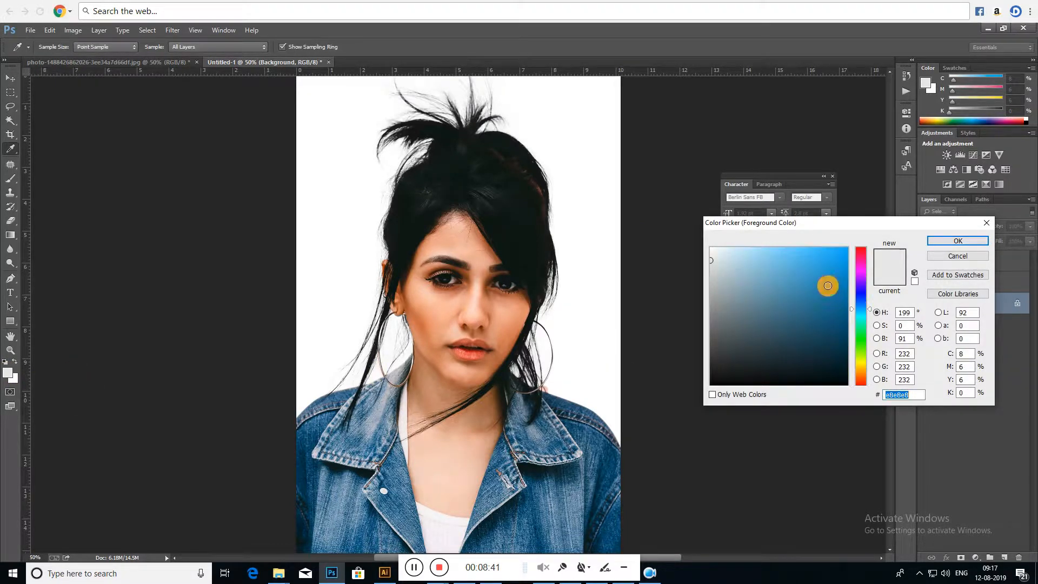
left_click_drag(827, 285, 860, 234)
left_click(957, 241)
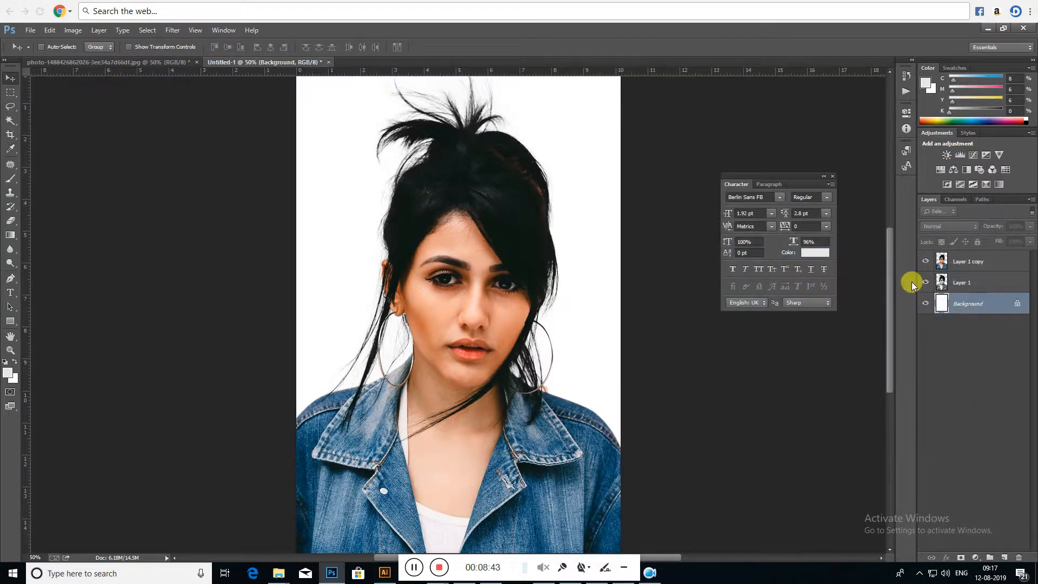
key("alt+BackSpace")
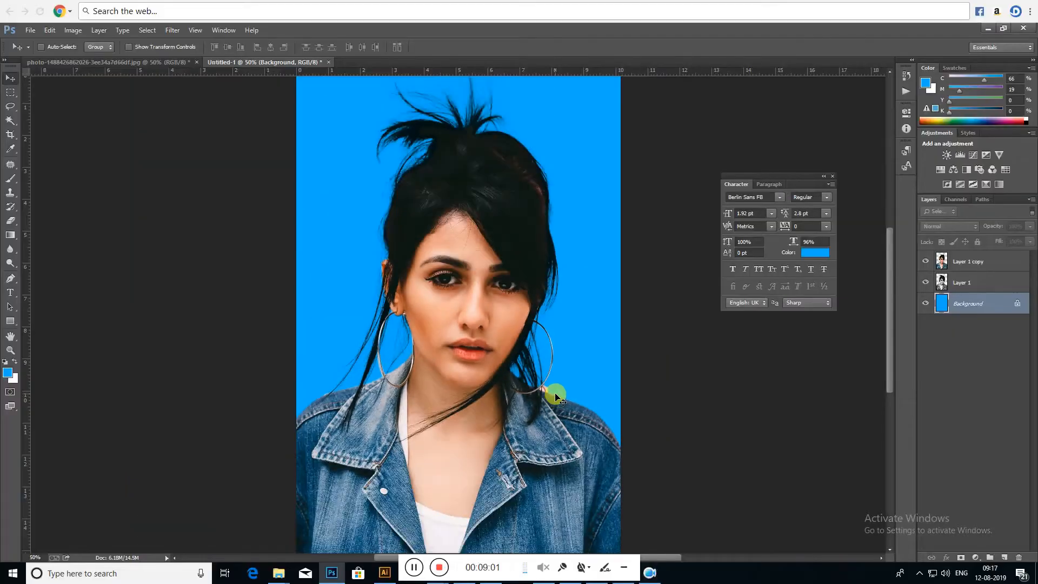
- Trace a closed Pen path around the leftover pink patch between the hoop earring and the jacket shoulder
key("p")
left_click(582, 388)
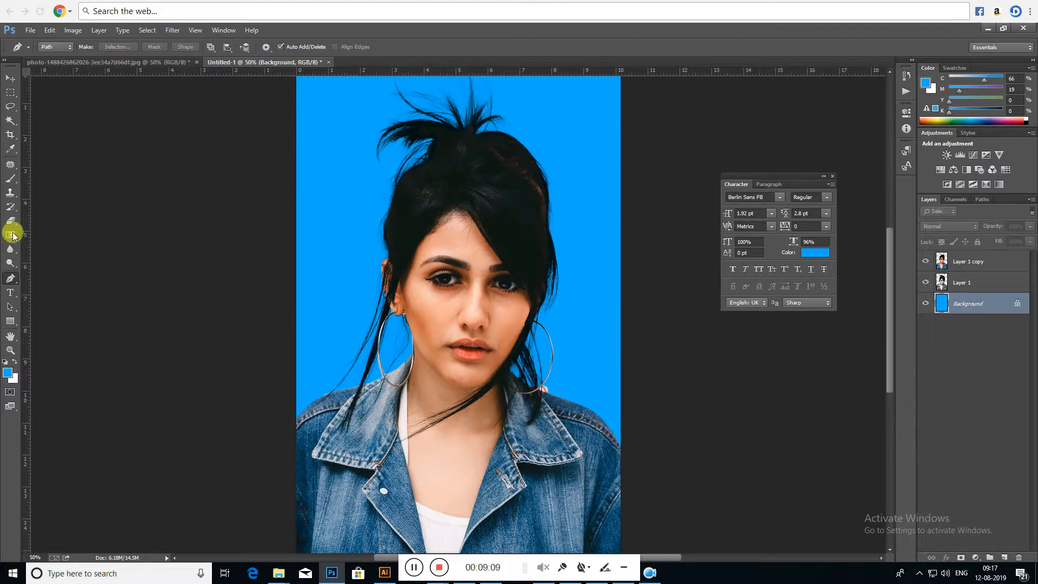
left_click(11, 352)
left_click_drag(480, 368, 348, 280)
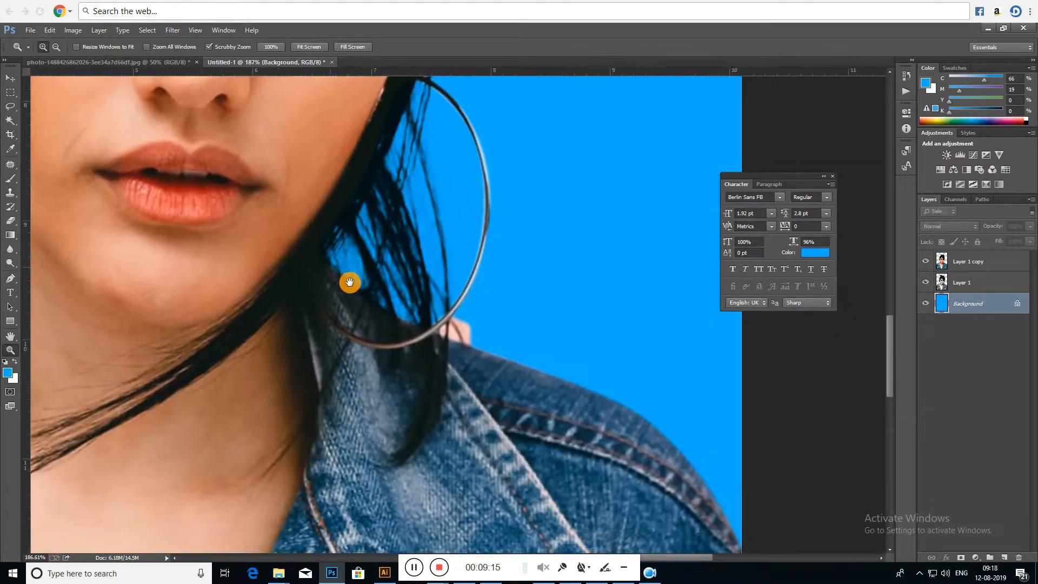
key("p")
left_click(488, 283)
left_click_drag(476, 295, 439, 333)
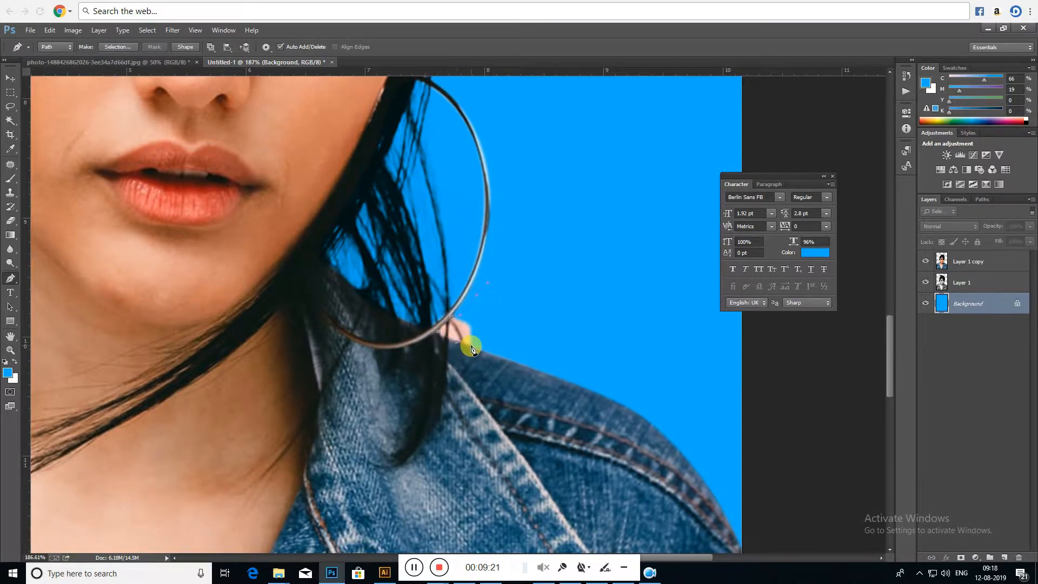
left_click_drag(484, 350, 505, 322)
- Convert the path around the leftover pink patch into a selection and feather it by 2 pixels
key("ctrl+Return")
key("shift+F6")
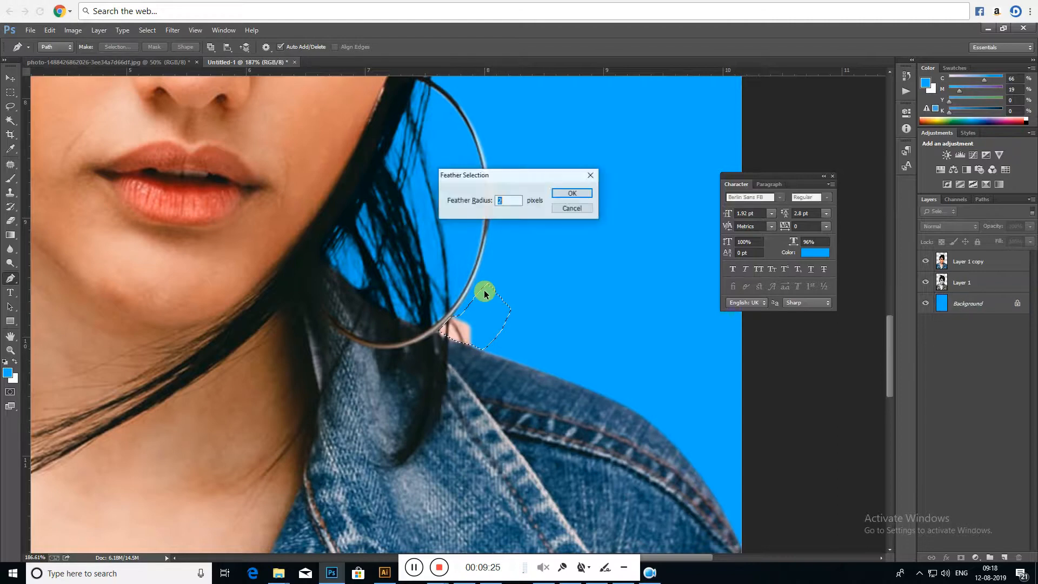
key("Return")
- Delete the leftover pink patch above the jacket shoulder from Layer 1 copy and clear the selection
key("v")
right_click(502, 375)
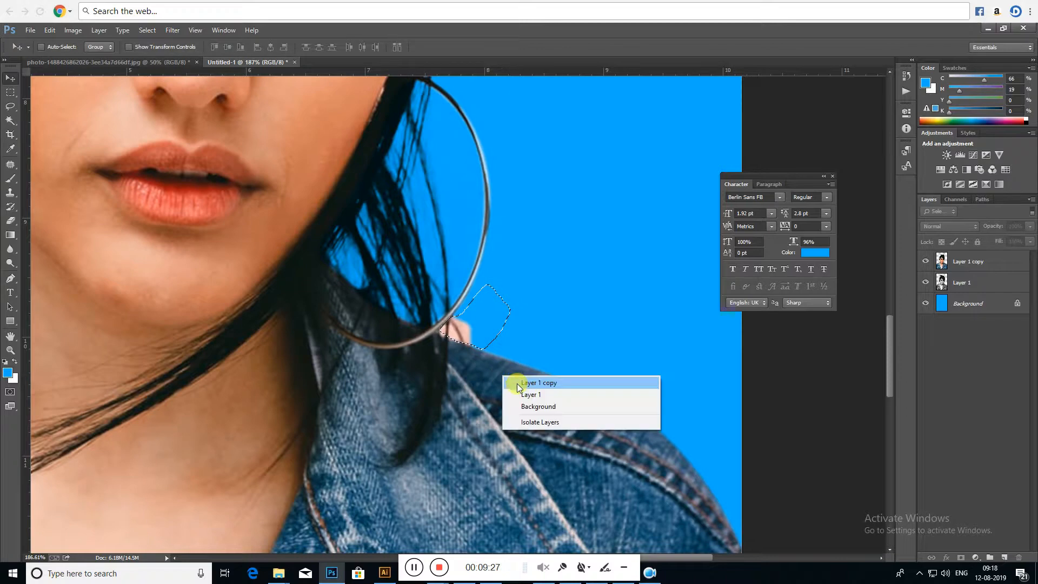
left_click(517, 384)
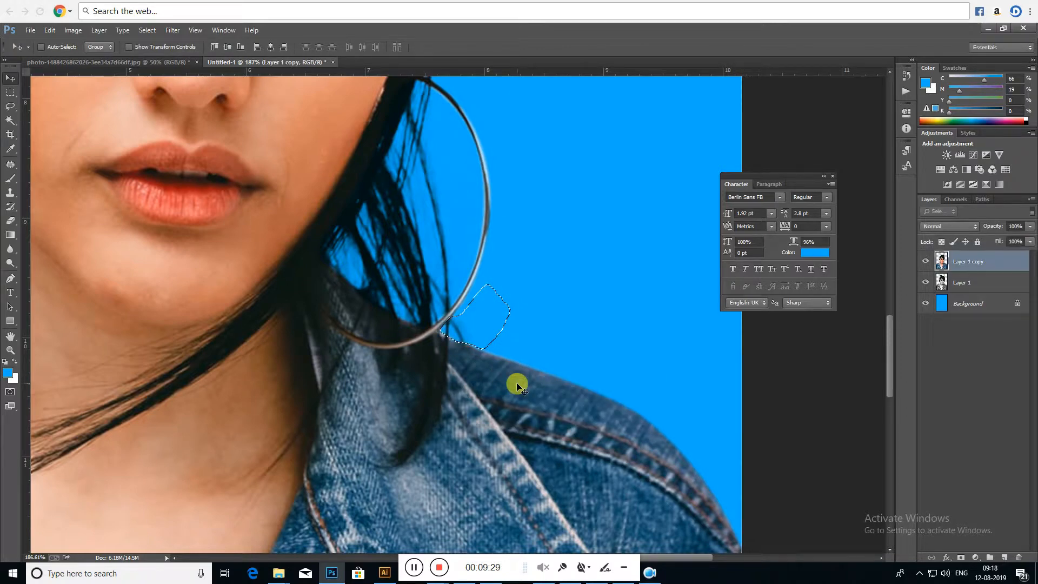
scroll(540, 373, "down", 3)
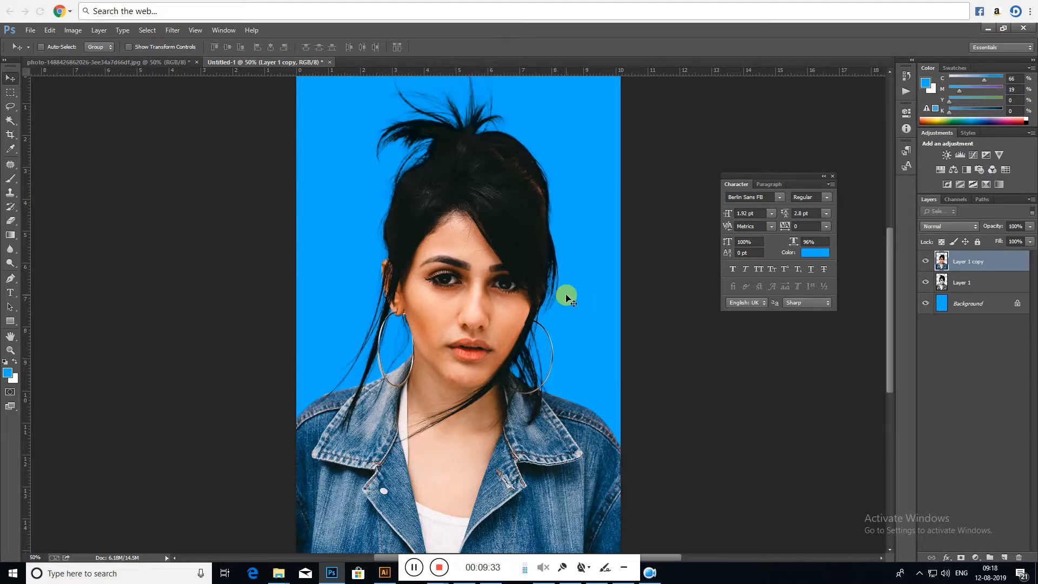
- Set the foreground colour to beige (c3b88d) and fill the Background layer with it
left_click(7, 372)
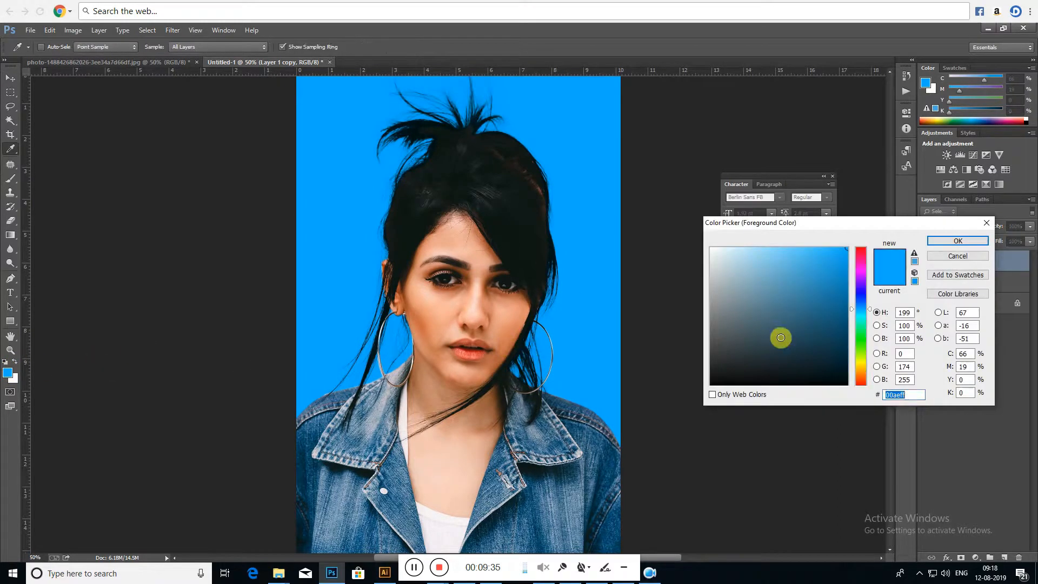
left_click(860, 367)
left_click_drag(735, 275, 748, 279)
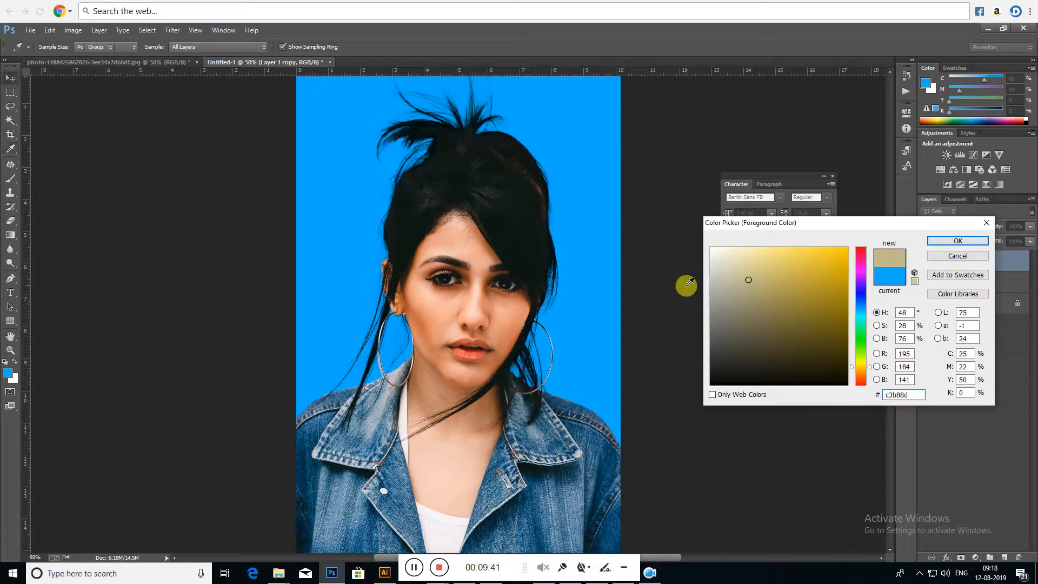
key("Return")
left_click(976, 308)
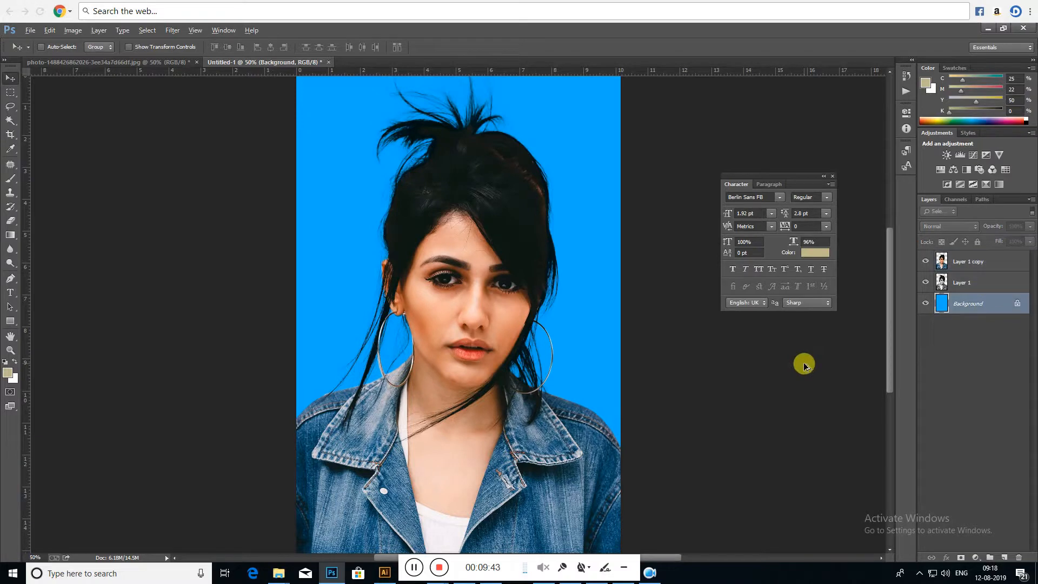
key("alt+BackSpace")
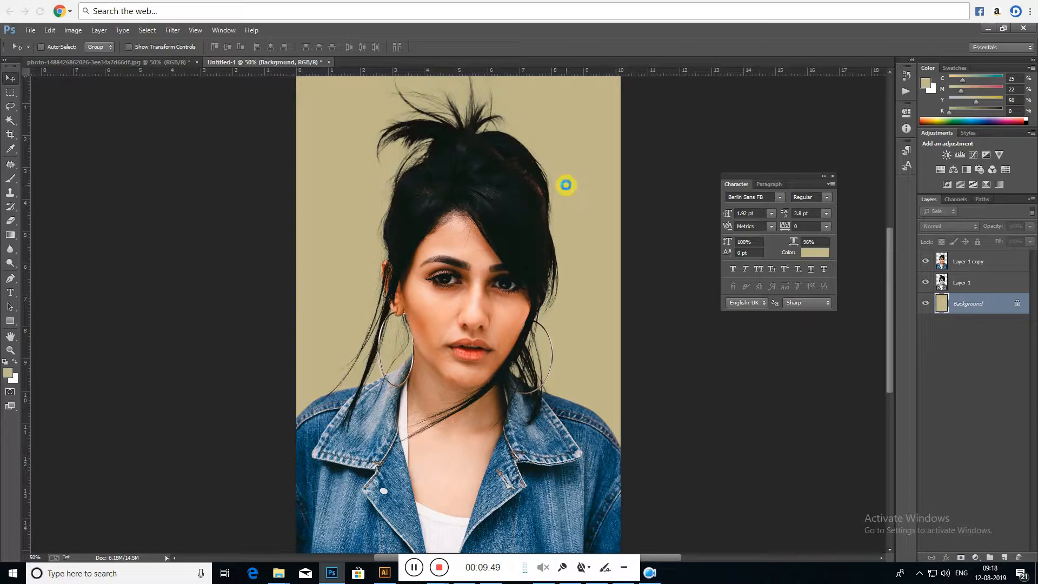
- Open the EVEdAnT picture from the pic > gardens folder on Local Disk (E:)
key("ctrl+o")
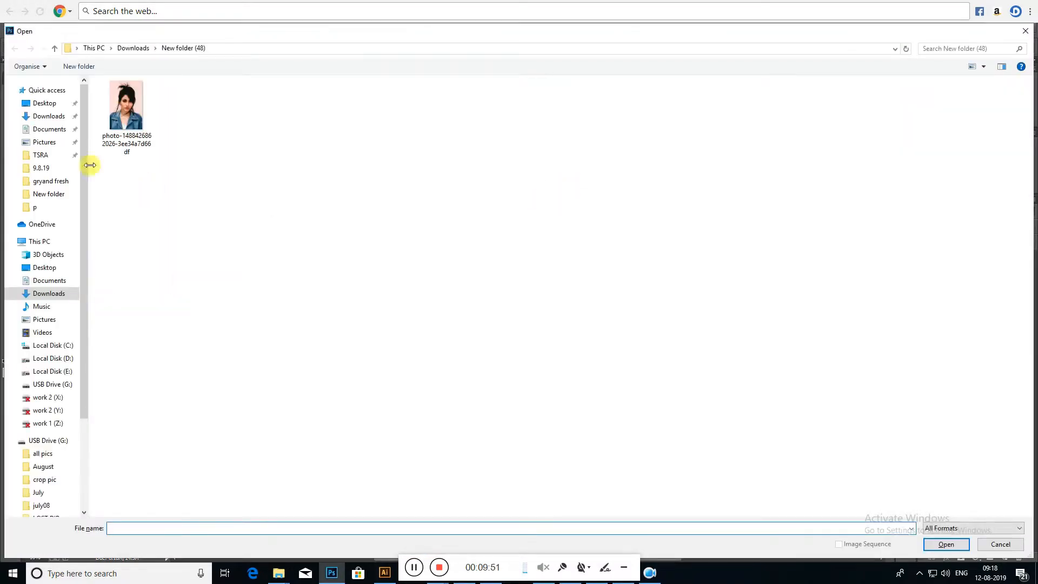
left_click(49, 116)
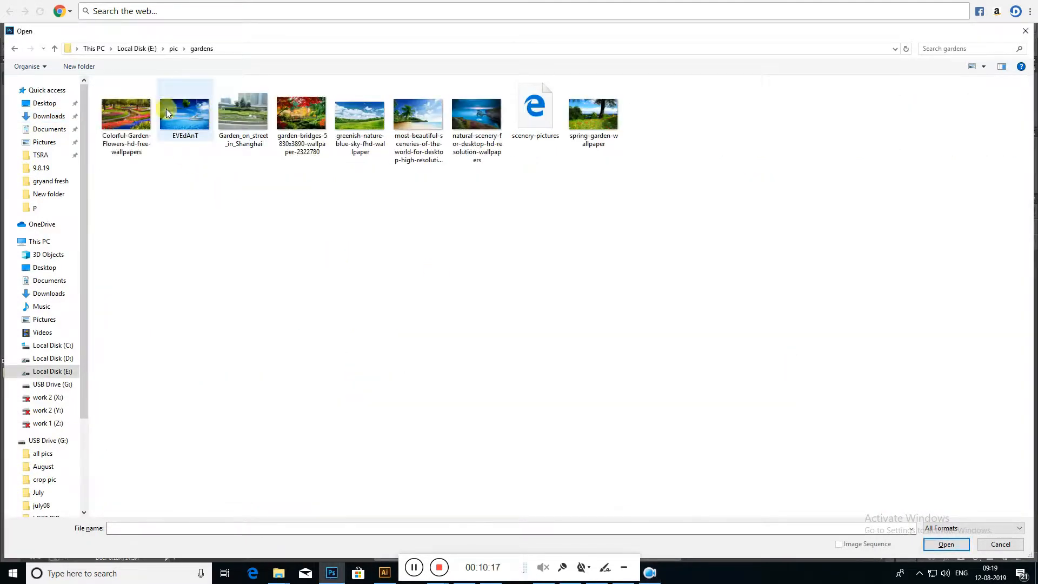
double_click(184, 112)
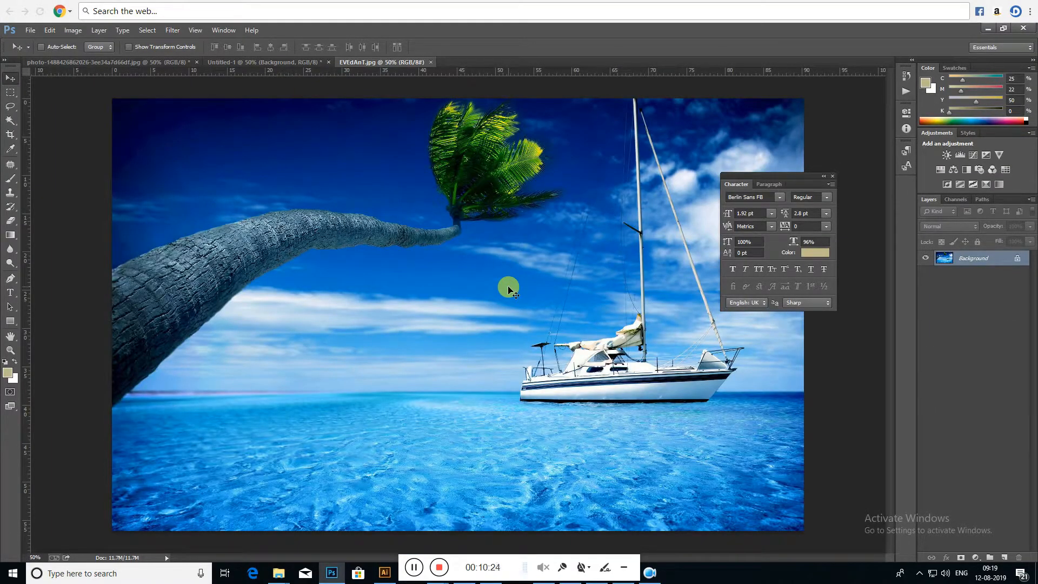
- Cut the whole EVEdAnT picture, close its file without saving, and paste it above the Background layer of the portrait document
key("ctrl+a")
key("ctrl+x")
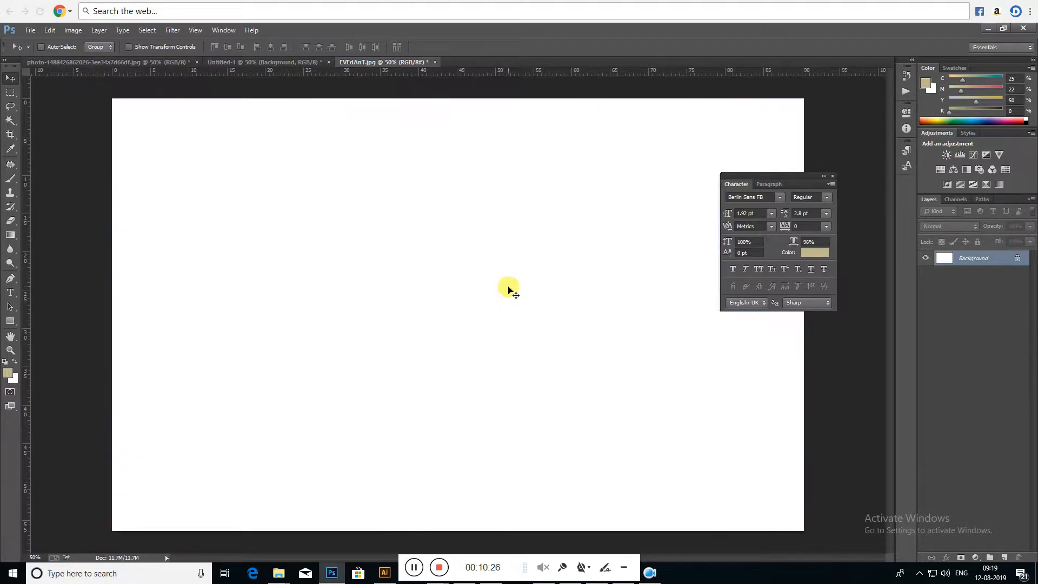
key("ctrl+w")
key("Return")
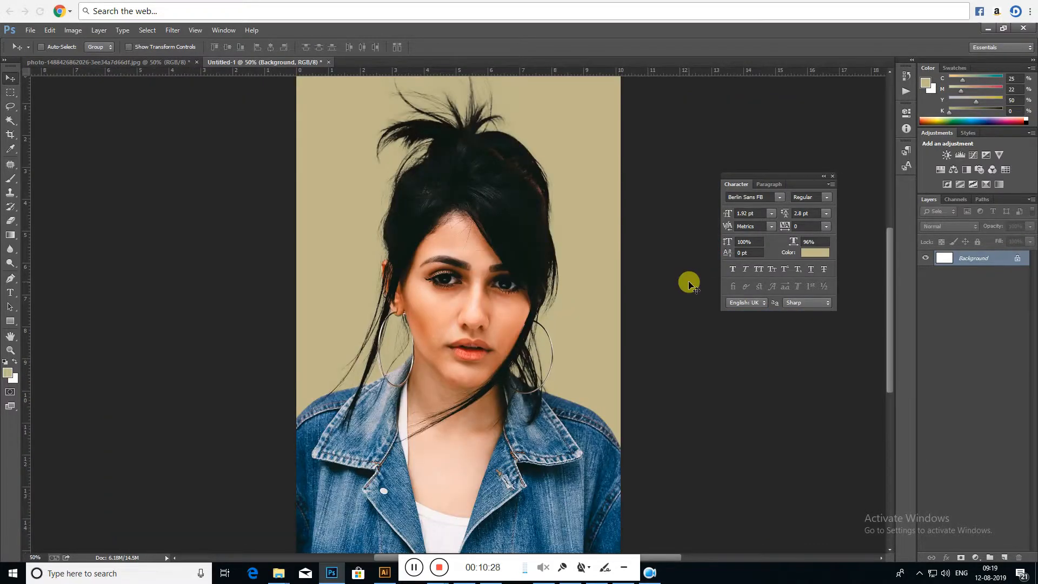
key("ctrl+v")
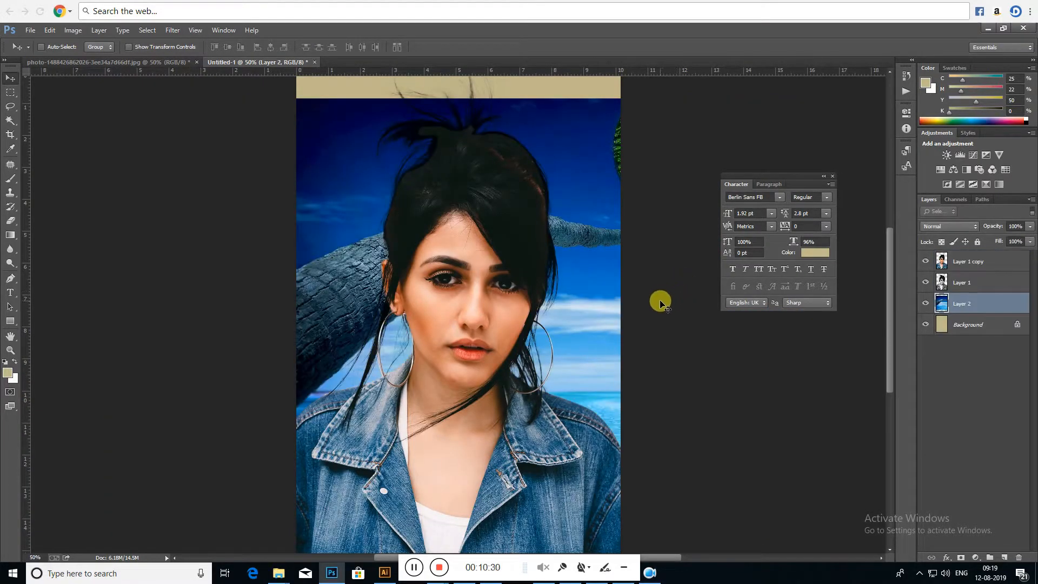
- Reposition Layer 2 so the sea, sky and sailboat fill the area behind the portrait
mouse_move(975, 303)
left_mouse_down()
mouse_move(975, 262)
mouse_move(971, 305)
left_mouse_up()
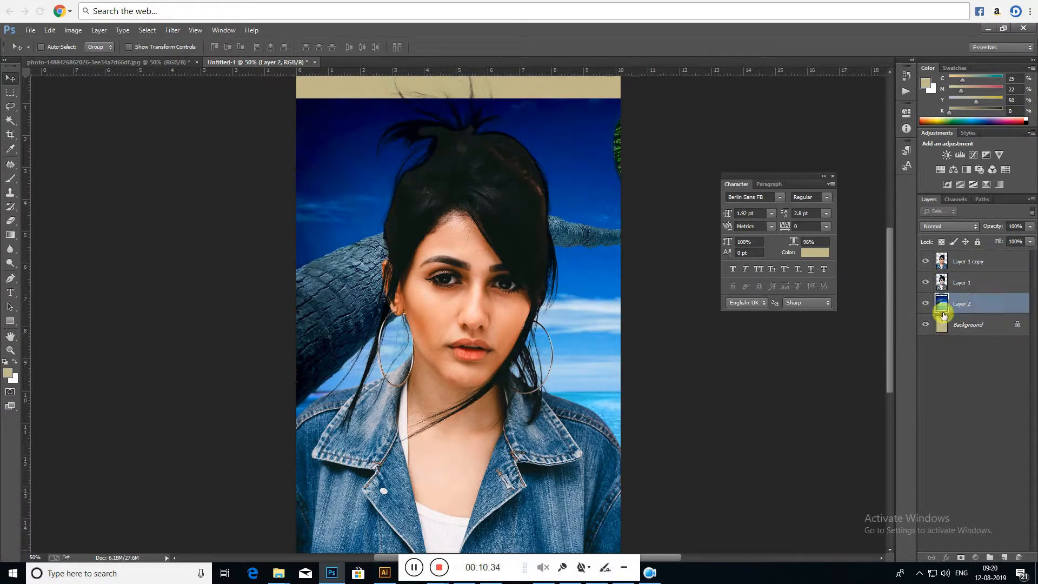
right_click(588, 329)
left_click(598, 336)
left_click_drag(606, 338, 424, 189)
left_click_drag(561, 238, 390, 290)
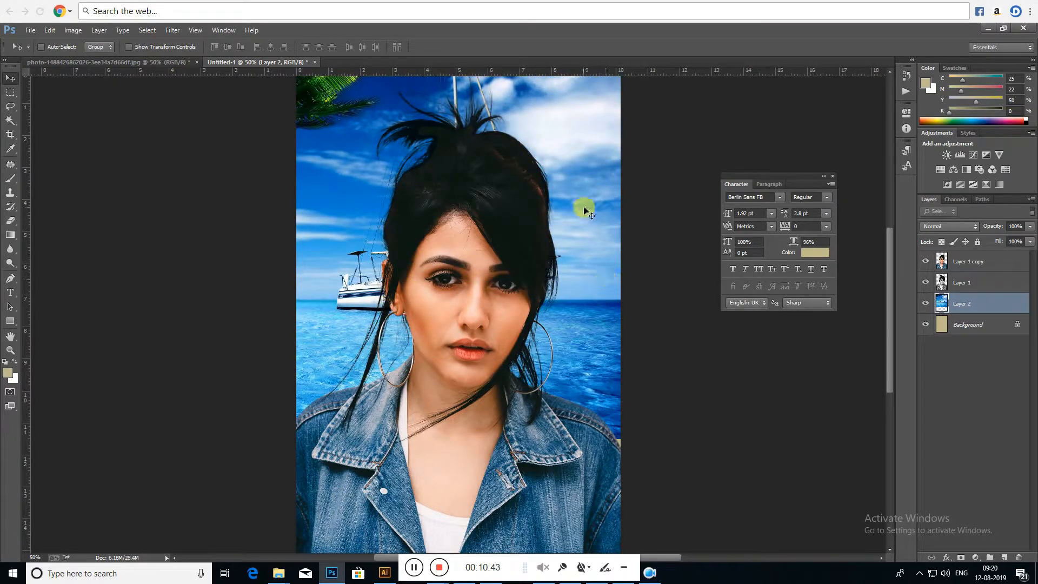
key("ctrl+plus")
key("ctrl+plus")
scroll(528, 399, "up", 5)
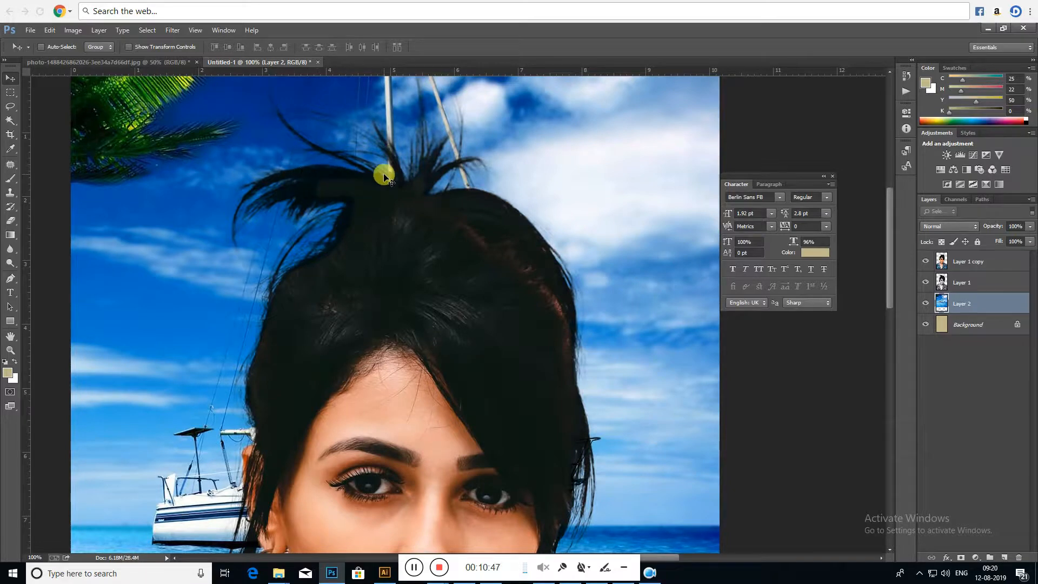
left_click_drag(320, 169, 343, 177)
right_click(384, 206)
left_click(397, 217)
left_click_drag(372, 221, 413, 233)
key("ctrl+z")
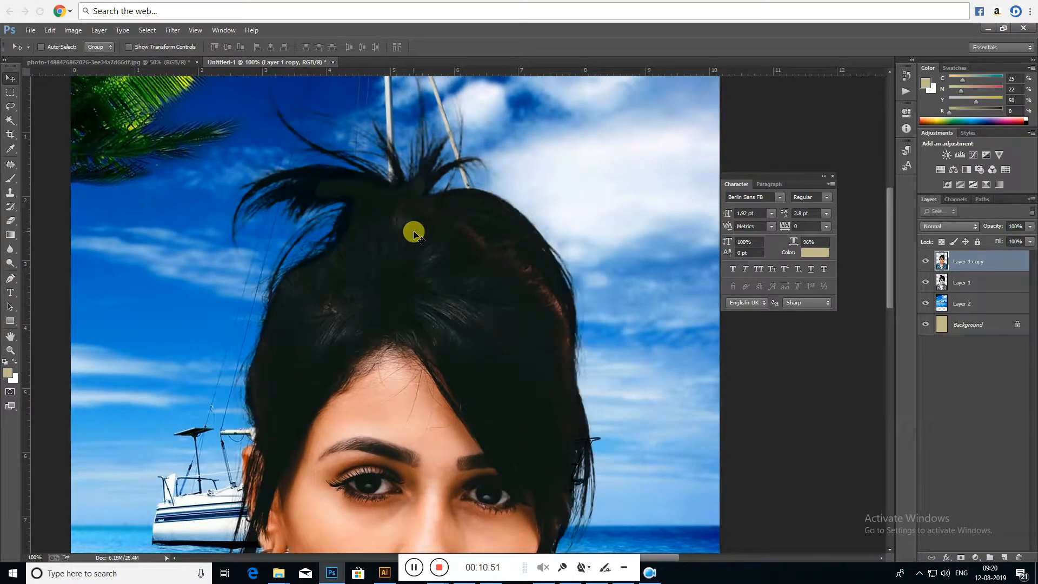
- Apply Selective Color to Layer 1 copy, setting Black to +13% in the Blacks range
right_click(413, 233)
left_click(417, 237)
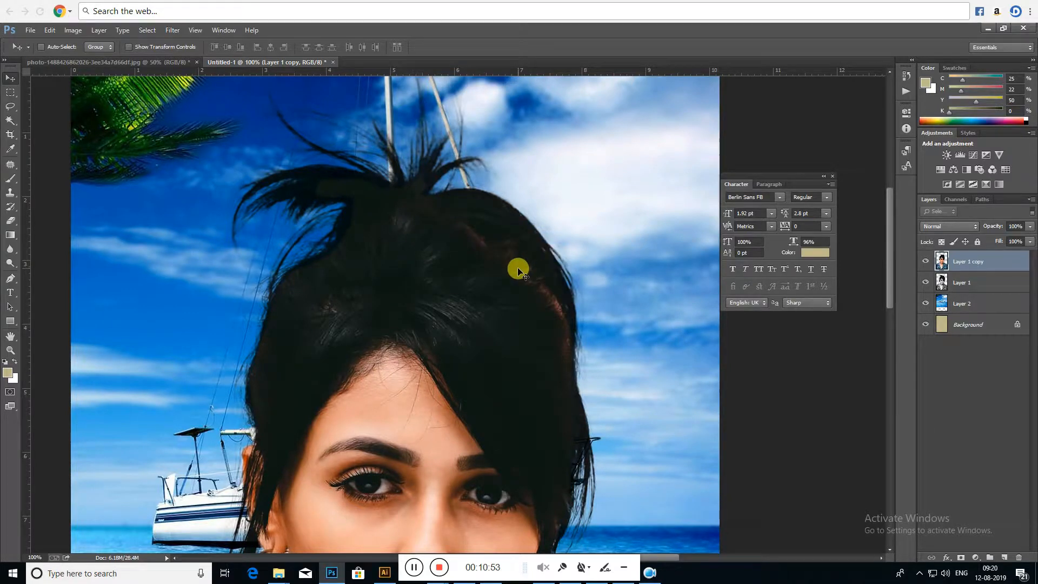
key("alt+i")
key("a")
key("s")
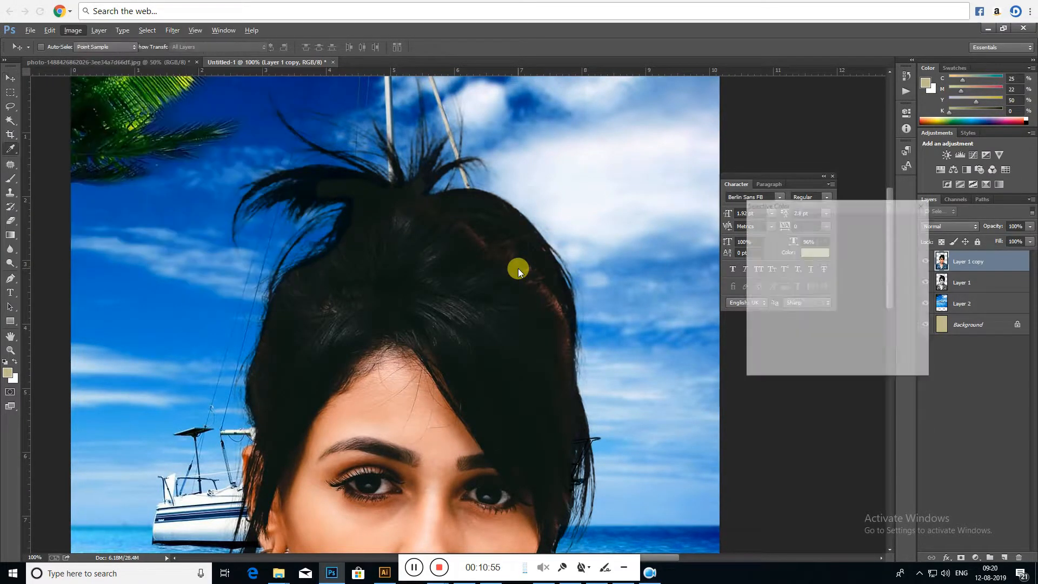
left_click_drag(830, 208, 738, 194)
left_click(736, 232)
left_click(728, 327)
left_click_drag(724, 326, 727, 326)
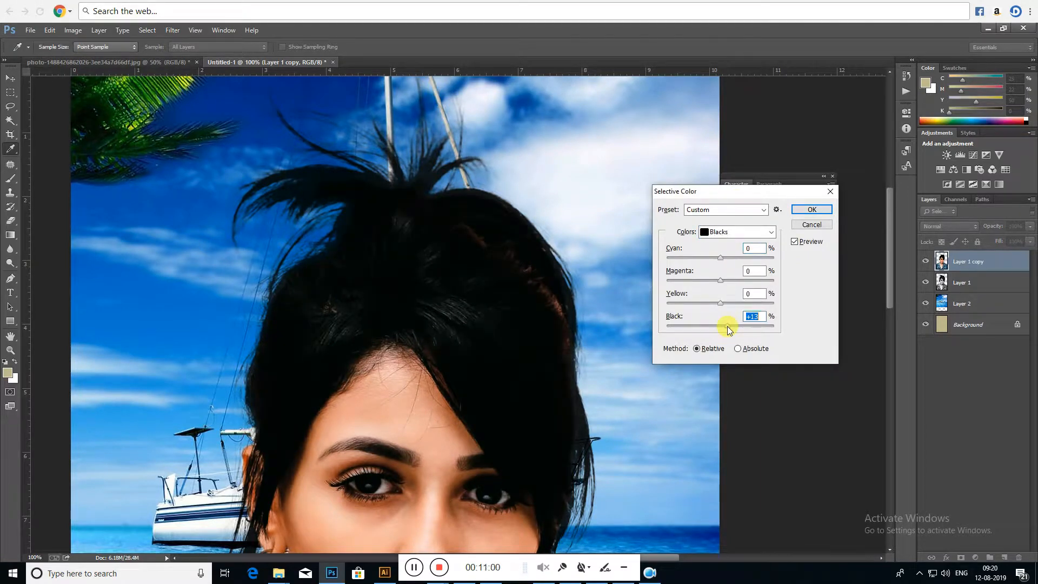
key("Return")
- Lasso the outer band of hair around the head on Layer 1 copy and feather the selection by 5 pixels
key("l")
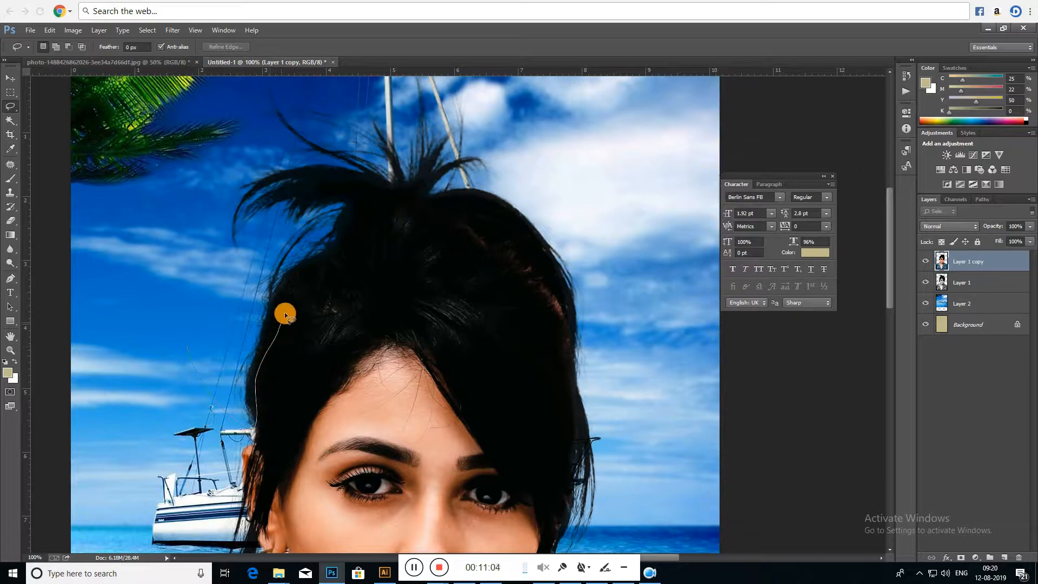
mouse_move(335, 260)
left_mouse_down()
mouse_move(367, 239)
mouse_move(474, 222)
left_mouse_up()
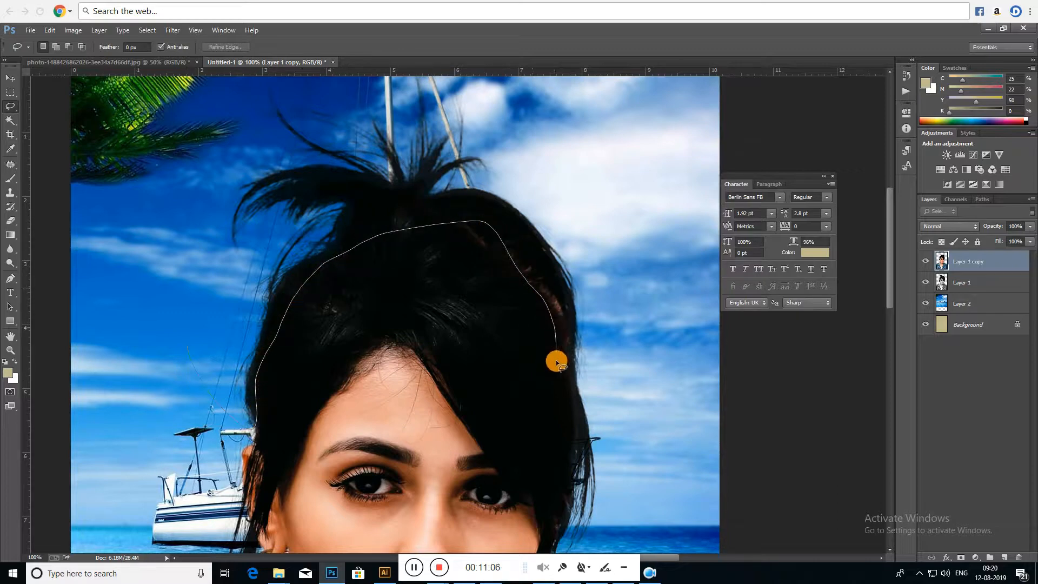
left_click_drag(138, 248, 159, 318)
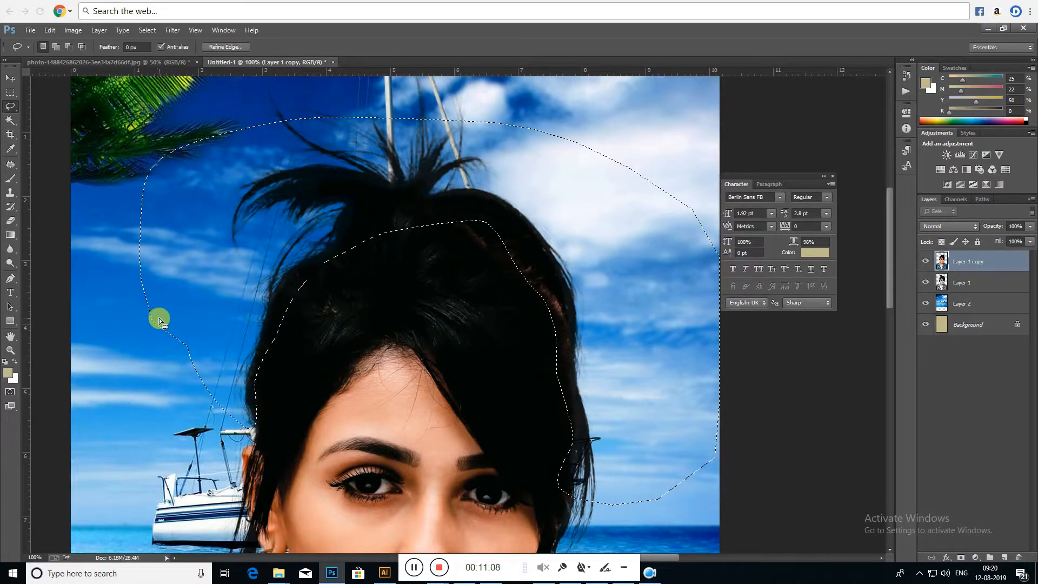
key("shift+F6")
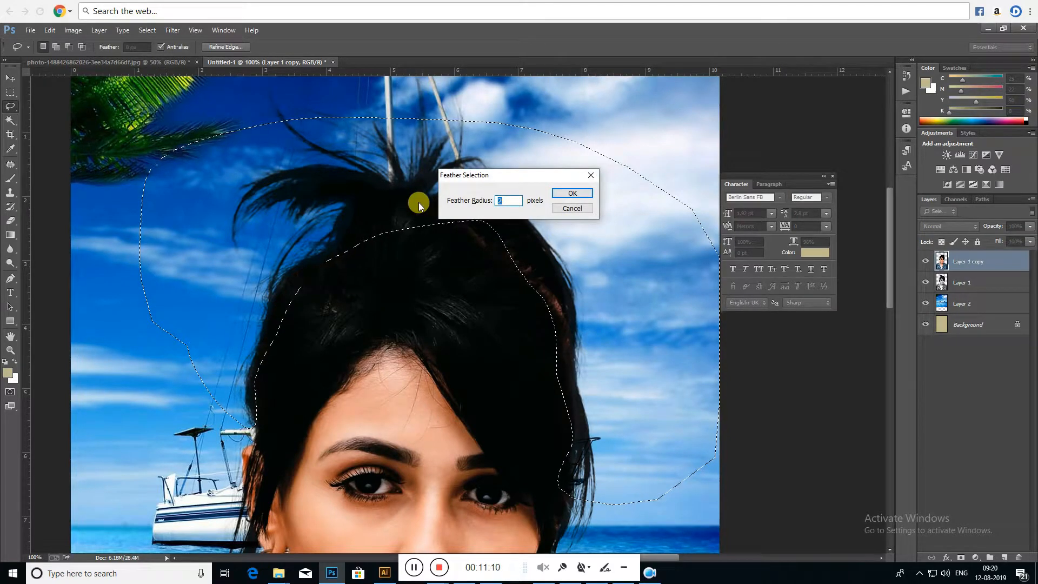
type("5")
key("Return")
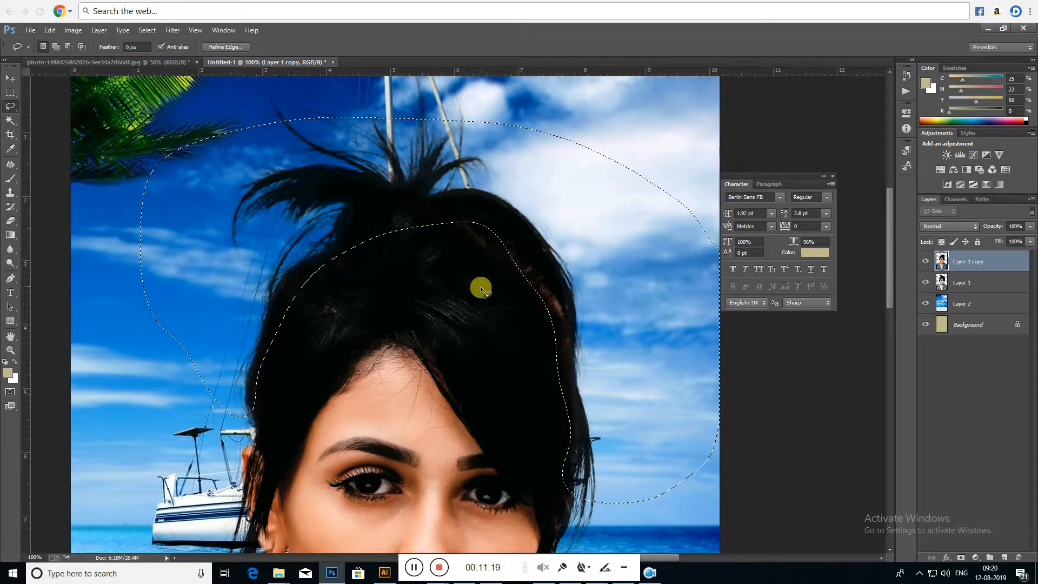
- Darken the selected hair on Layer 1 copy with Curves, moving the midpoint to input 150, output 103
key("ctrl+m")
left_click_drag(792, 319, 807, 330)
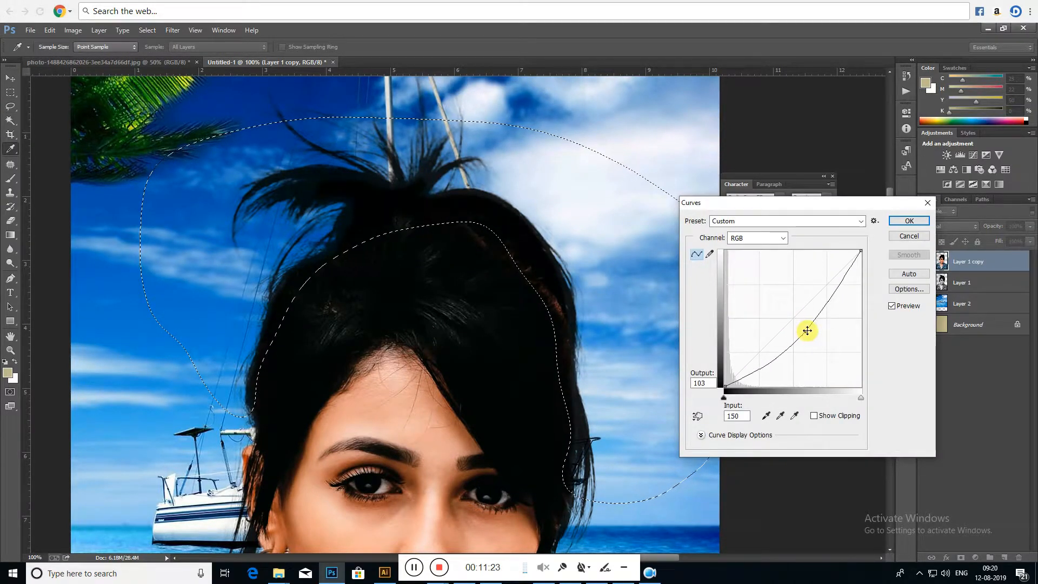
key("Return")
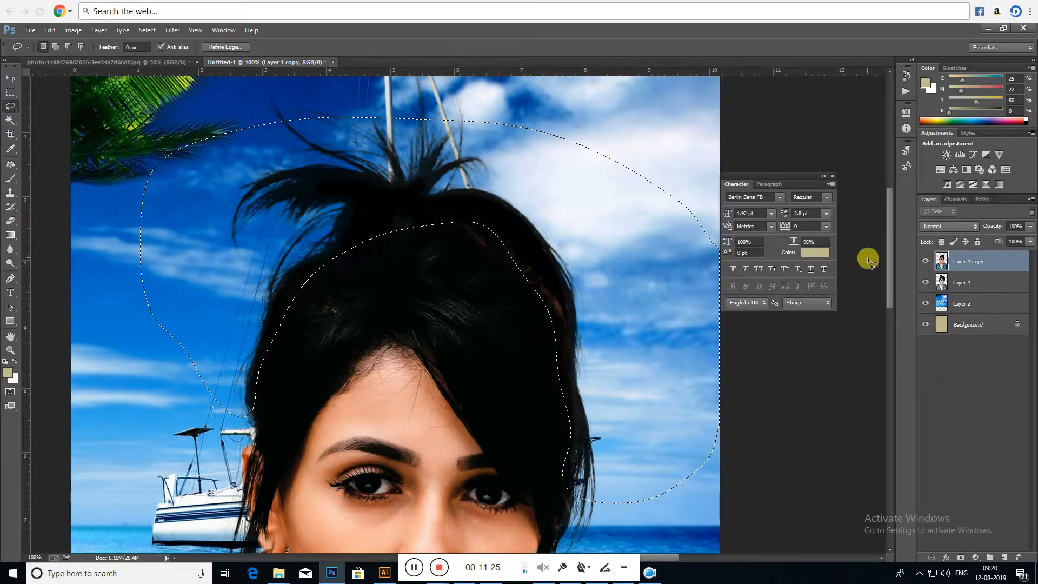
- Darken the same hair area on Layer 1 with Curves at input 161, output 98, and clear the selection
left_click(977, 282)
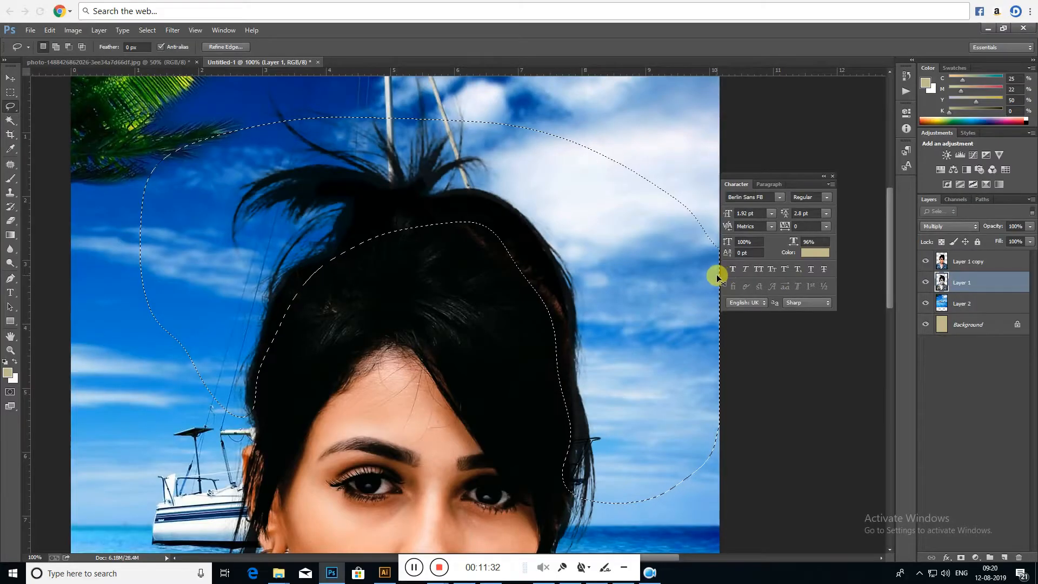
key("ctrl+m")
left_click_drag(790, 315, 811, 333)
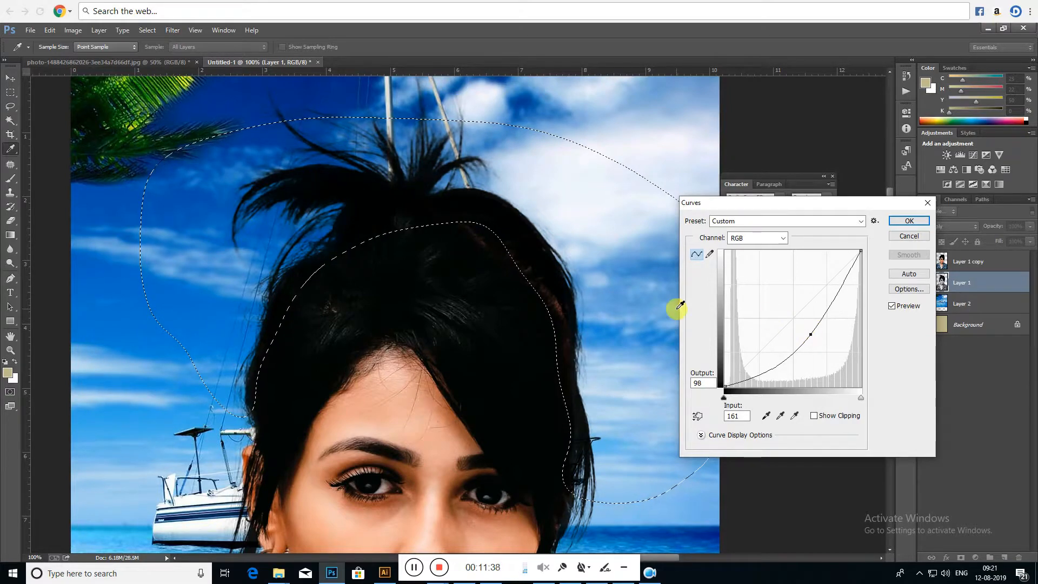
key("Return")
key("ctrl+d")
- Examine the portrait's hair edges against the sea background both close up and as a whole
key("ctrl+minus")
key("ctrl+minus")
key("ctrl+minus")
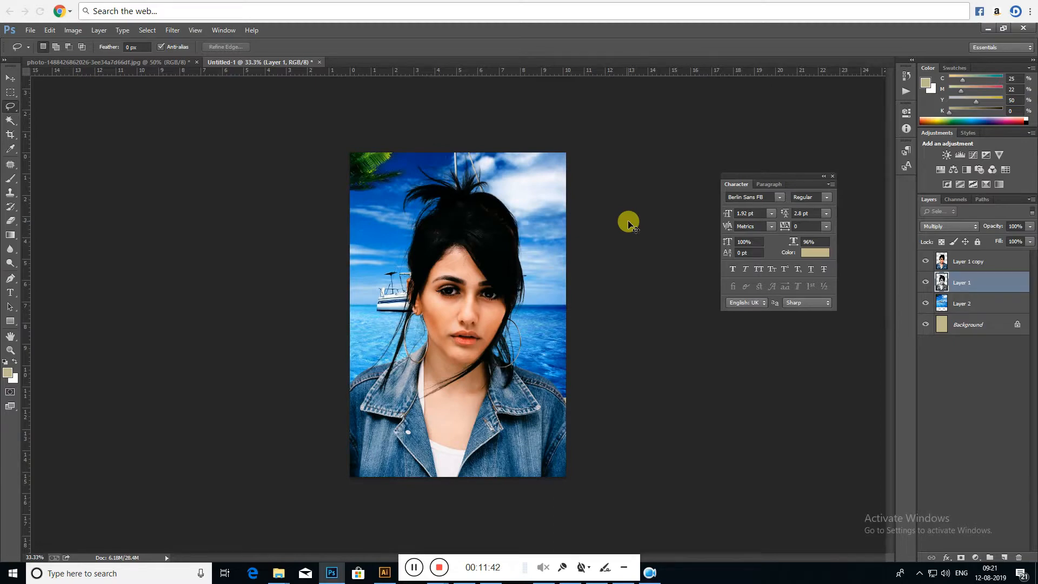
key("ctrl+plus")
key("ctrl+plus")
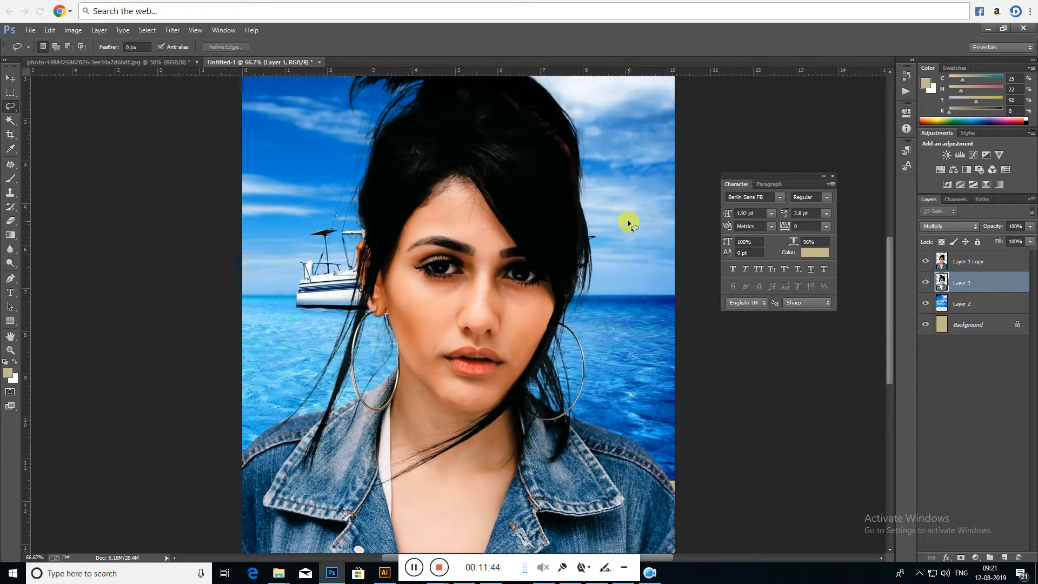
left_click_drag(594, 186, 571, 292)
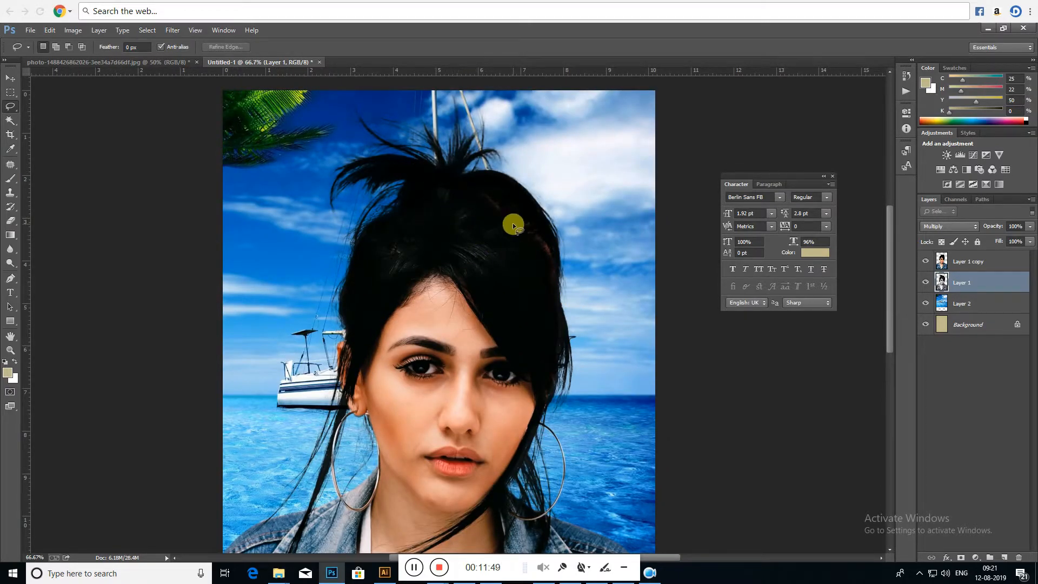
key("ctrl+minus")
key("ctrl+minus")
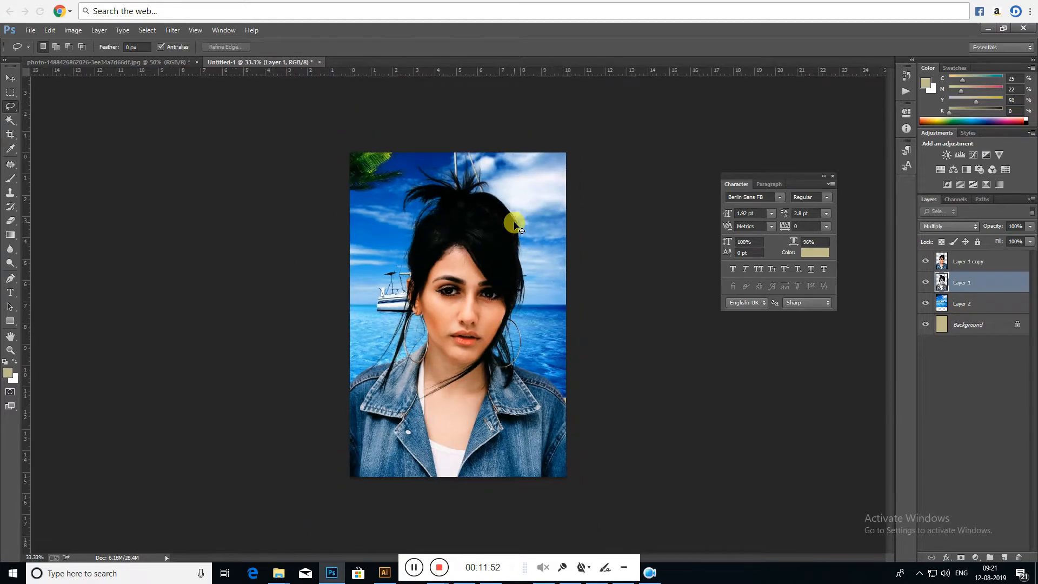
key("ctrl+plus")
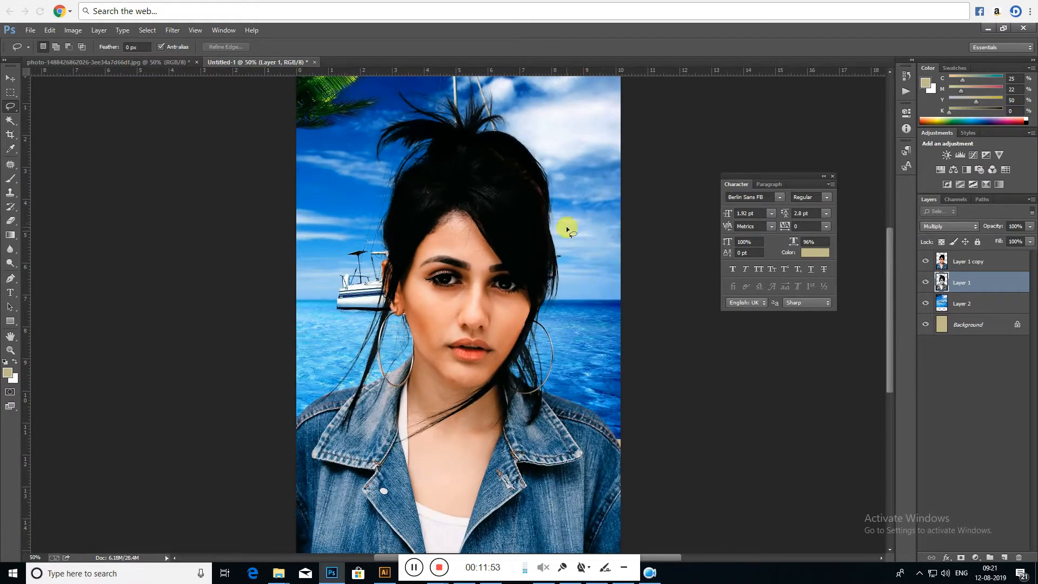
key("ctrl+minus")
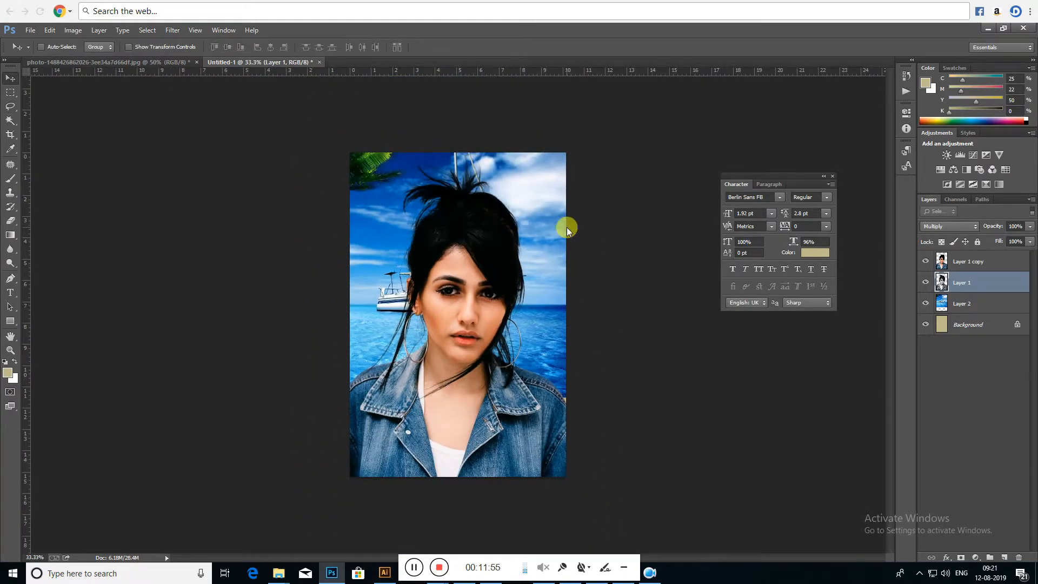
- Open spring-garden-wallpaper from the gardens folder, cut its whole picture to the clipboard and close the file without saving
key("ctrl+o")
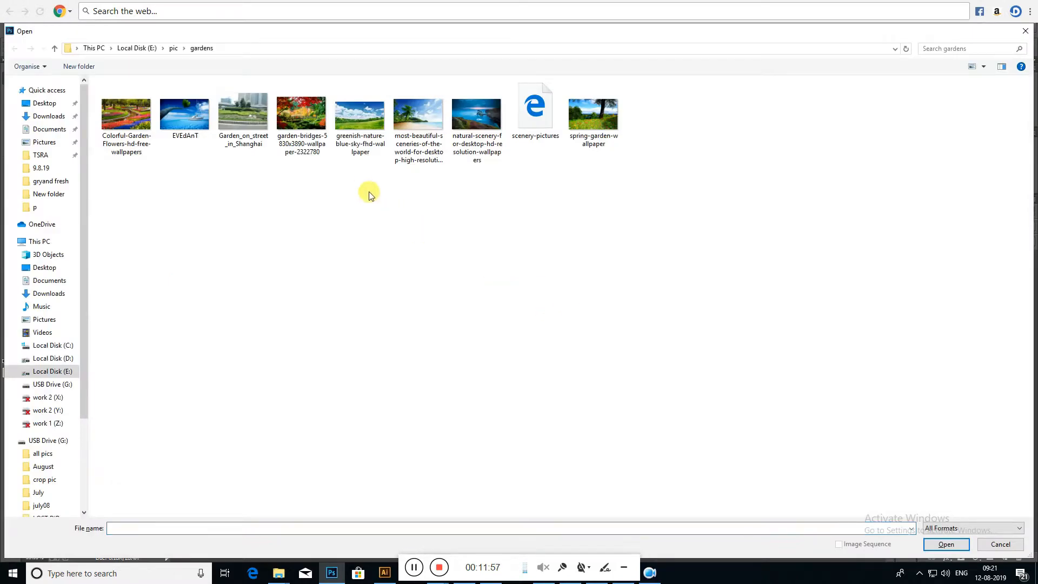
double_click(595, 130)
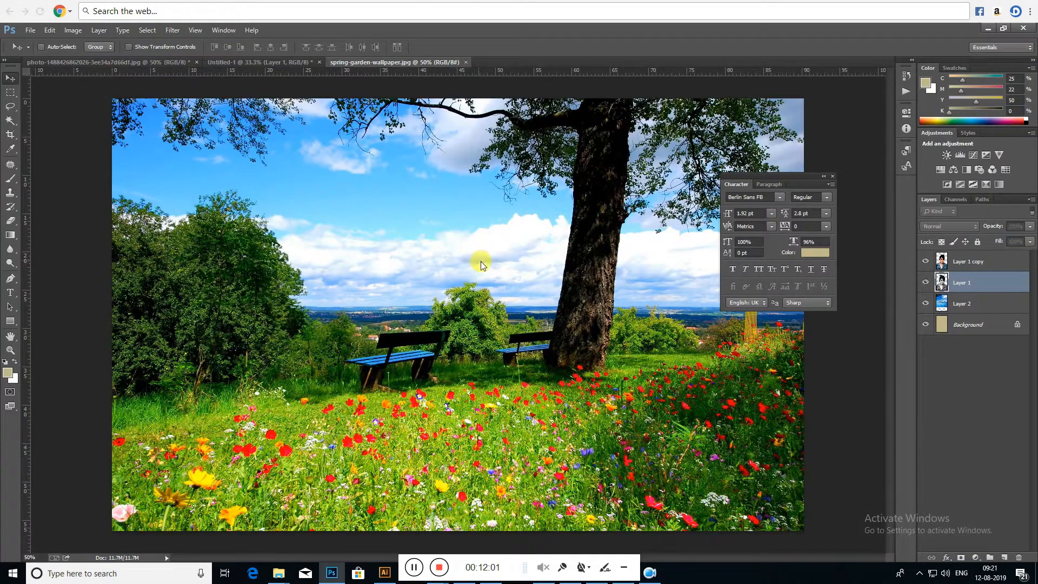
key("ctrl+a")
key("ctrl+x")
key("ctrl+w")
left_click(519, 231)
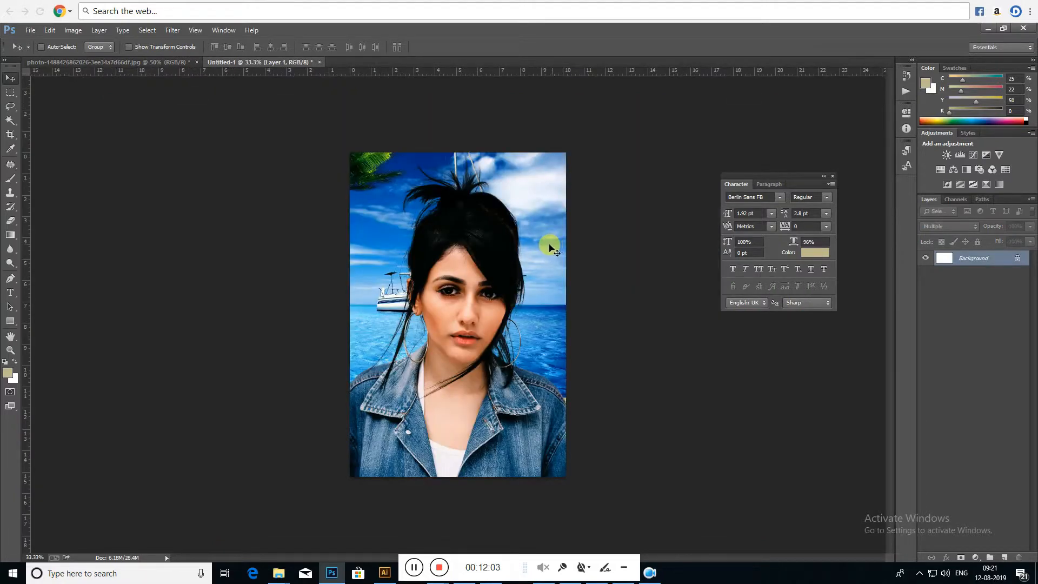
- Paste the garden picture into a layer between Layer 1 and Layer 2 and shift it to fill the canvas behind the portrait
key("ctrl+v")
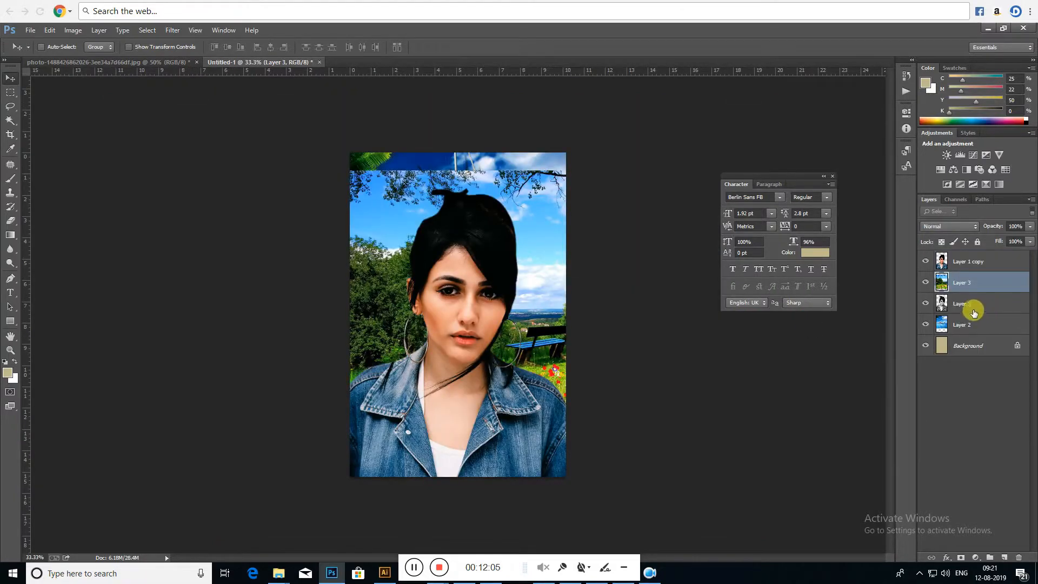
left_click_drag(978, 282, 974, 323)
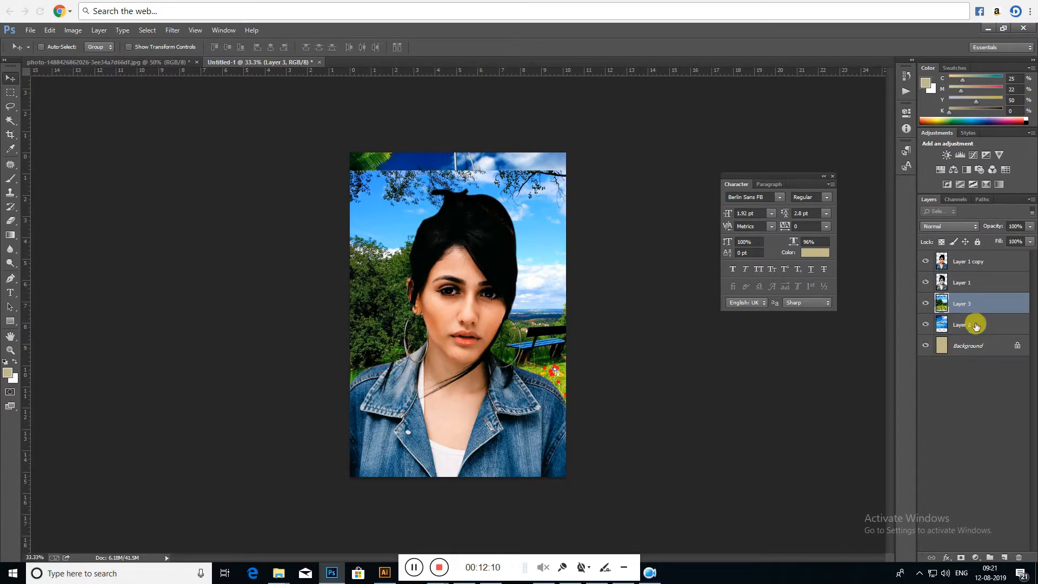
left_click_drag(538, 260, 471, 203)
- Examine the fine hair strands on top of the head against the garden background
key("ctrl+plus")
key("ctrl+plus")
key("ctrl+plus")
key("ctrl+plus")
scroll(427, 335, "up", 6)
key("ctrl+minus")
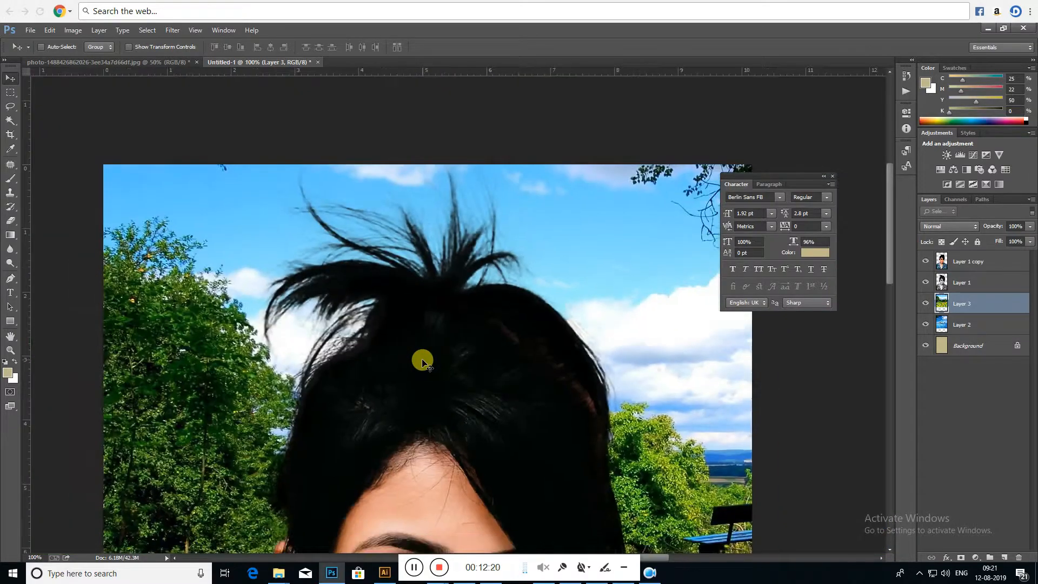
key("ctrl+minus")
key("ctrl+minus")
- Select the garden layer on the canvas and nudge it slightly behind the portrait
right_click(601, 306)
left_click(605, 313)
mouse_move(595, 318)
left_mouse_down()
mouse_move(601, 285)
mouse_move(601, 317)
left_mouse_up()
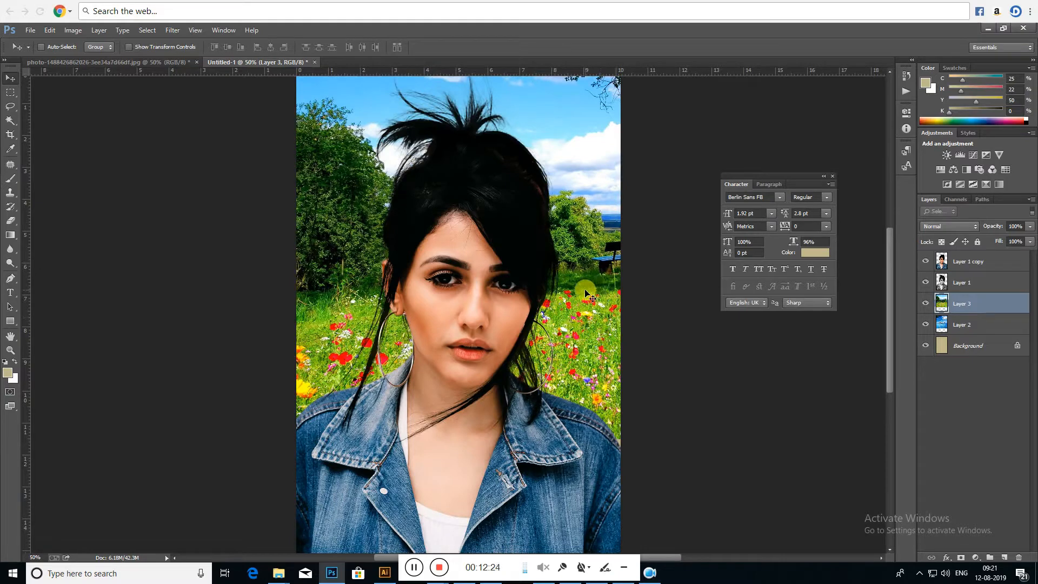